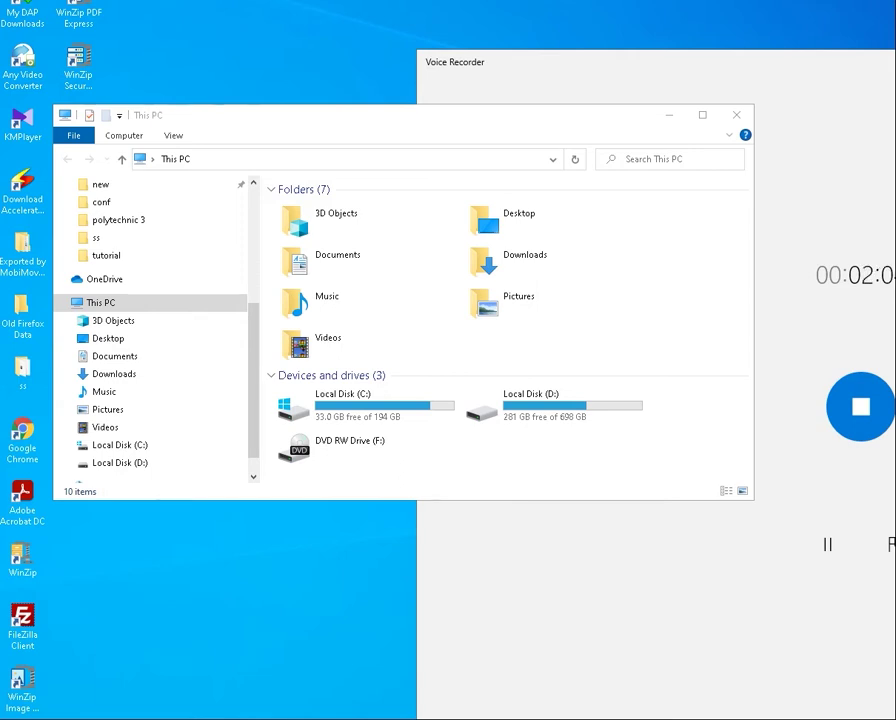
Browse to D:\tutorial and select the Apache24 folder
{"action": "double_click", "coordinate": [580, 412]}
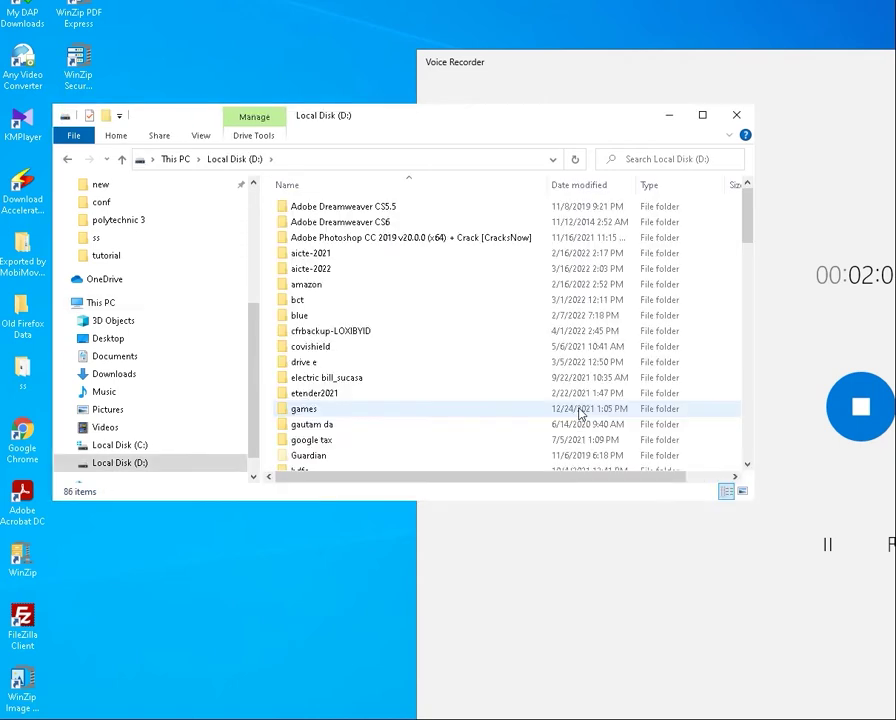
{"action": "scroll", "coordinate": [424, 414], "scroll_direction": "down", "scroll_amount": 10}
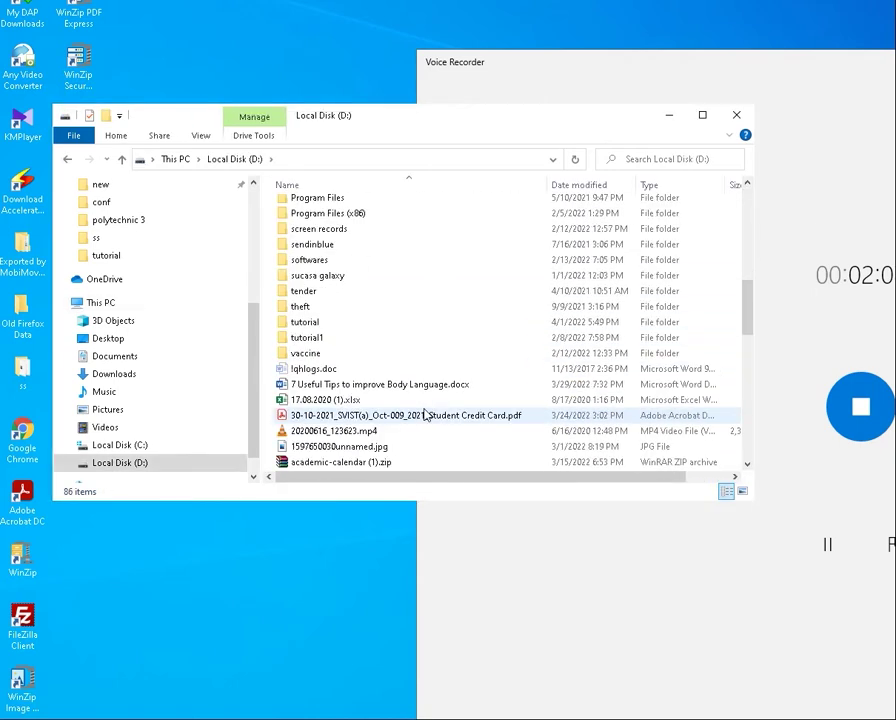
{"action": "double_click", "coordinate": [340, 327]}
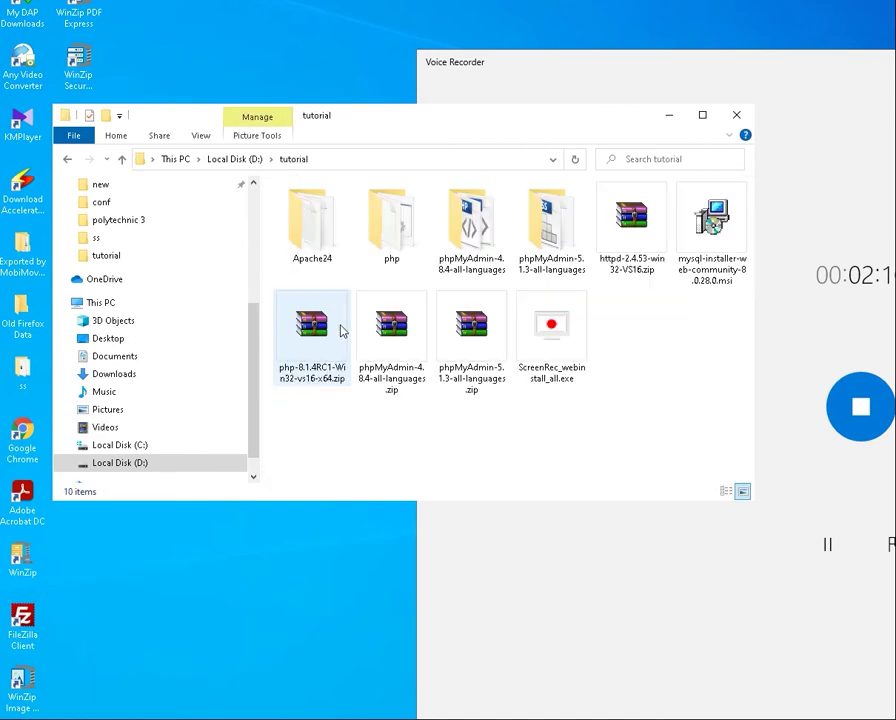
{"action": "left_click", "coordinate": [319, 224]}
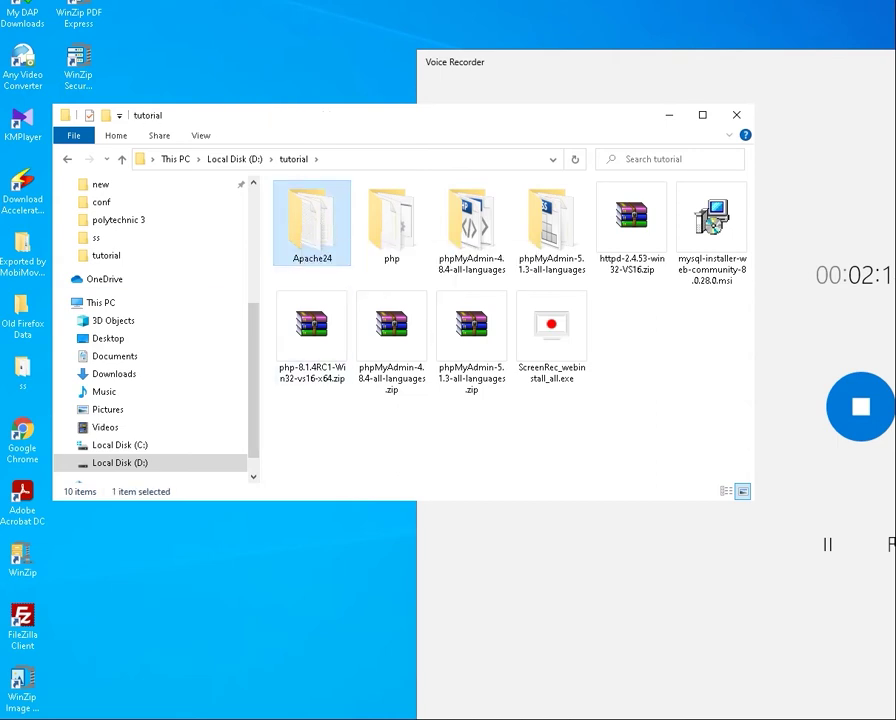
{"action": "key", "text": "super"}
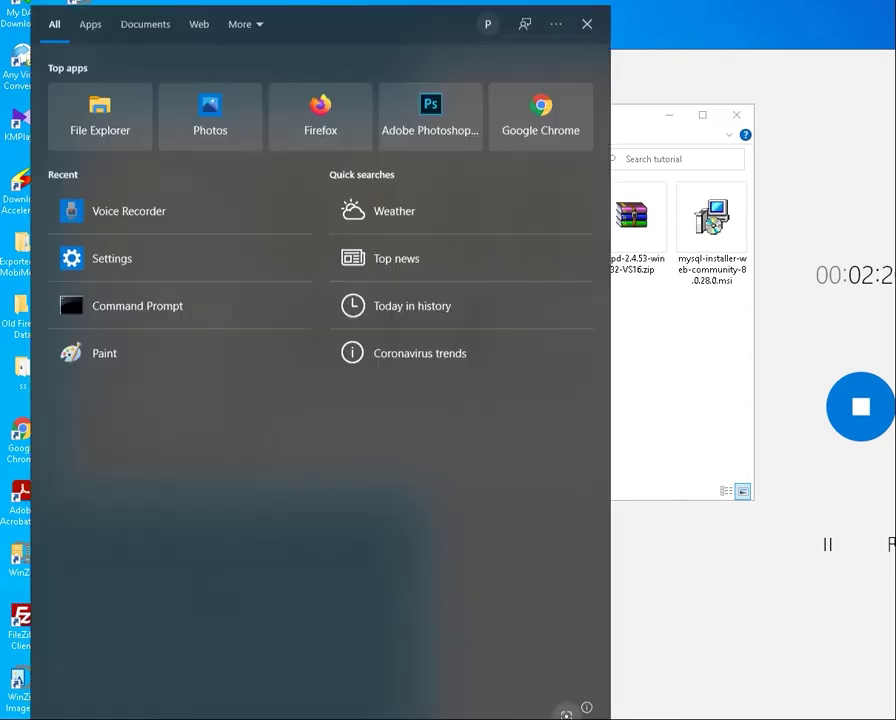
Launch Command Prompt as administrator and reposition its window
{"action": "right_click", "coordinate": [139, 316]}
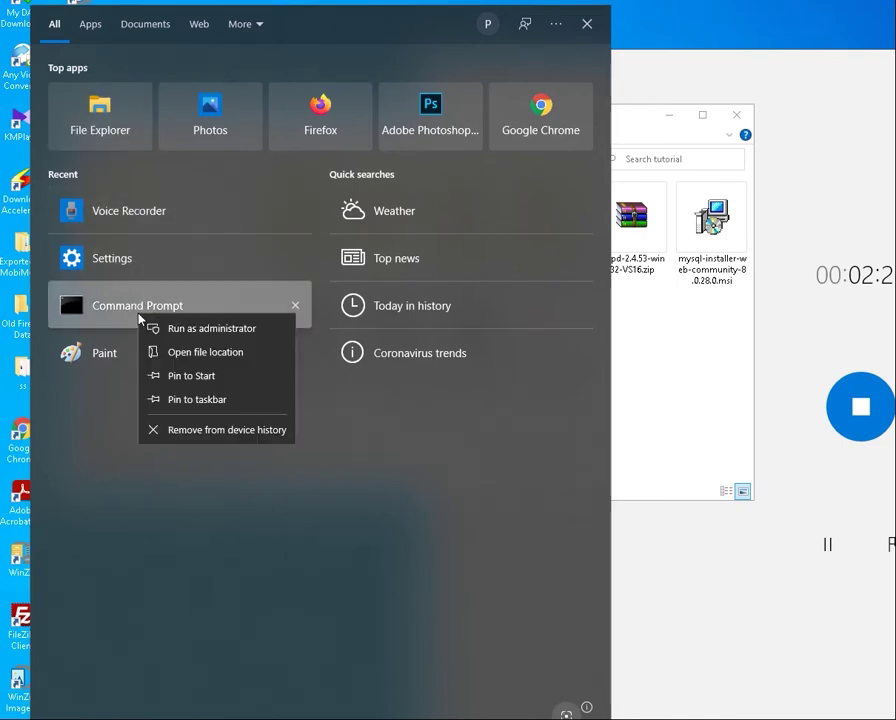
{"action": "left_click", "coordinate": [208, 330]}
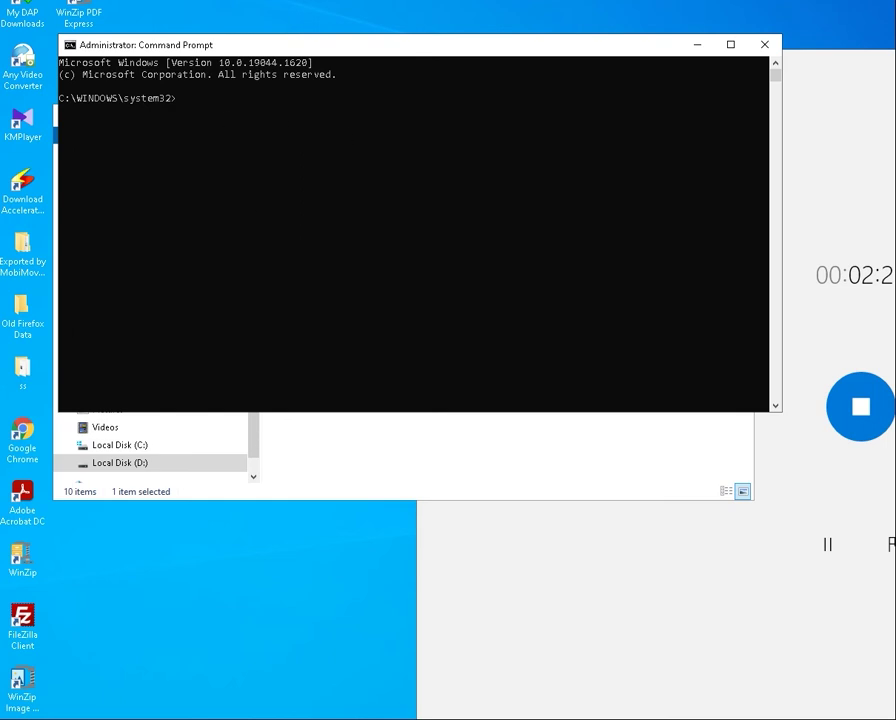
{"action": "left_click_drag", "start_coordinate": [390, 52], "coordinate": [440, 306]}
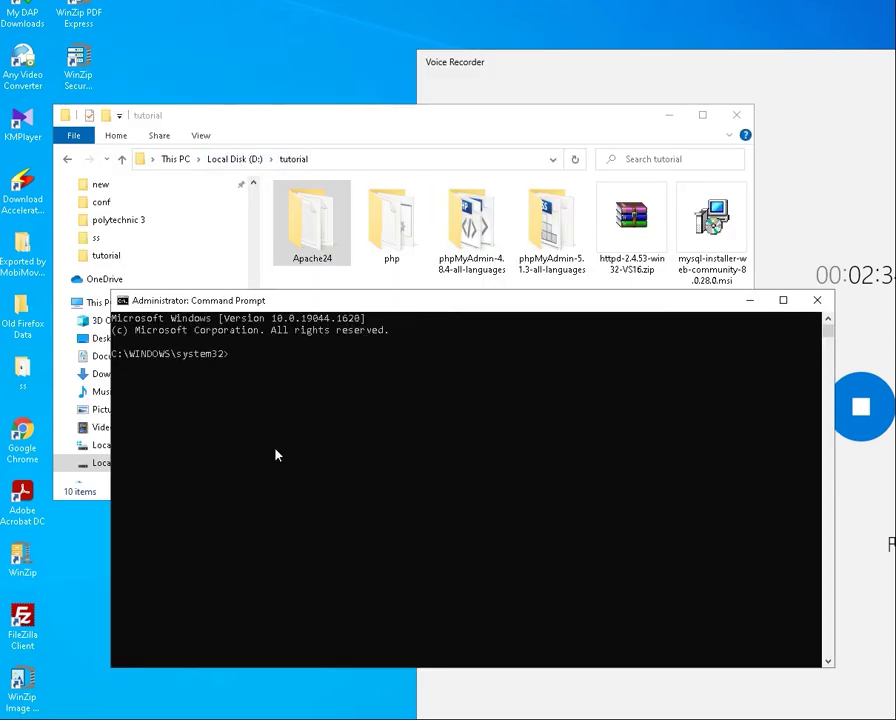
Move the prompt to D:\tutorial\Apache24 with d:, cd tutorial and cd Apache24
{"action": "type", "text": "d:"}
{"action": "key", "text": "Return"}
{"action": "type", "text": "cd Apache24"}
{"action": "key", "text": "Return"}
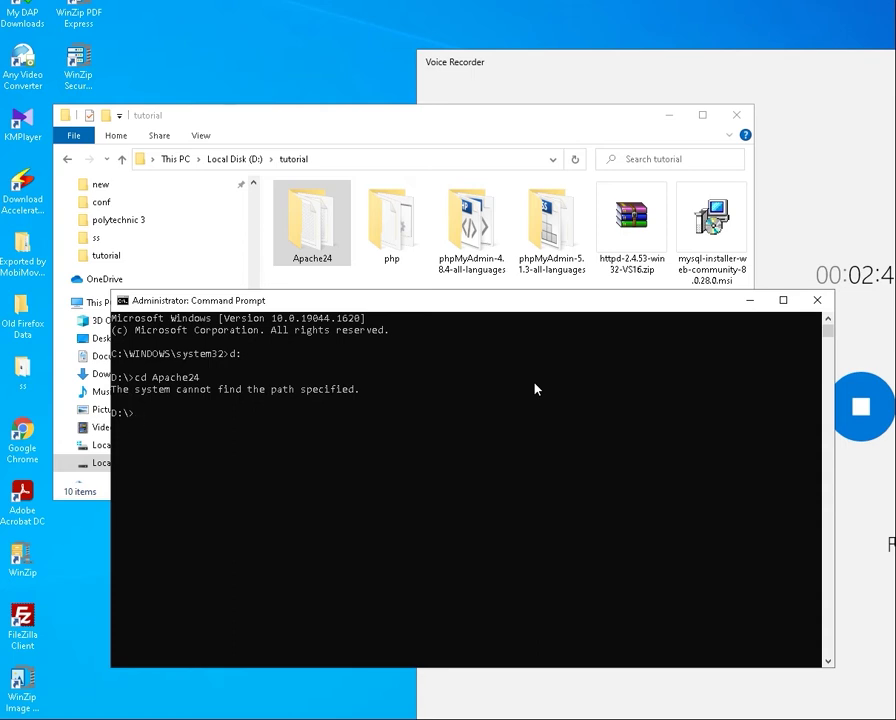
{"action": "type", "text": "cd tutorial"}
{"action": "key", "text": "Return"}
{"action": "type", "text": "cd "}
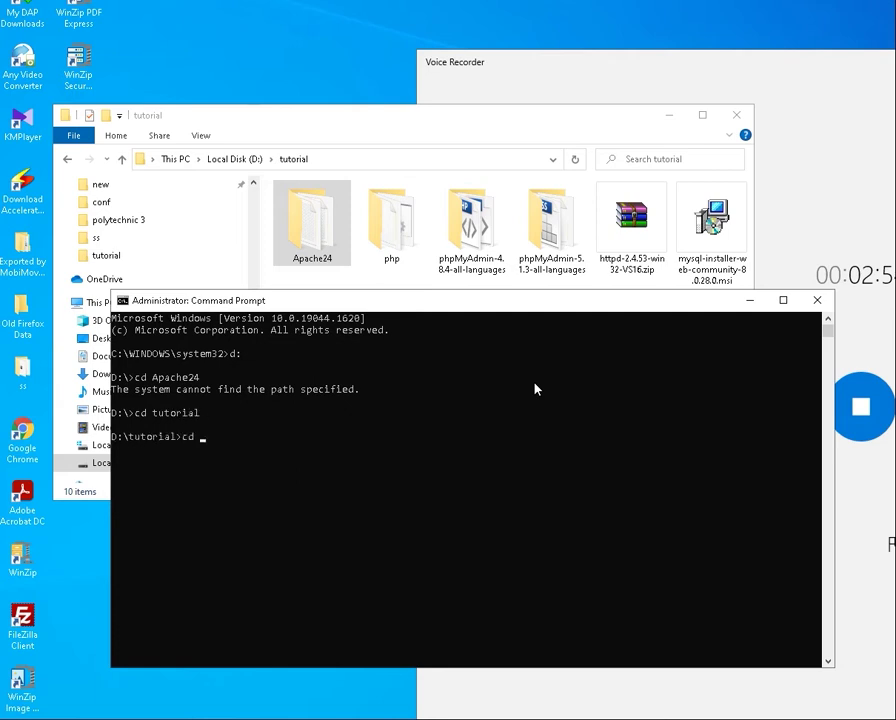
{"action": "type", "text": "Apache24"}
{"action": "key", "text": "Return"}
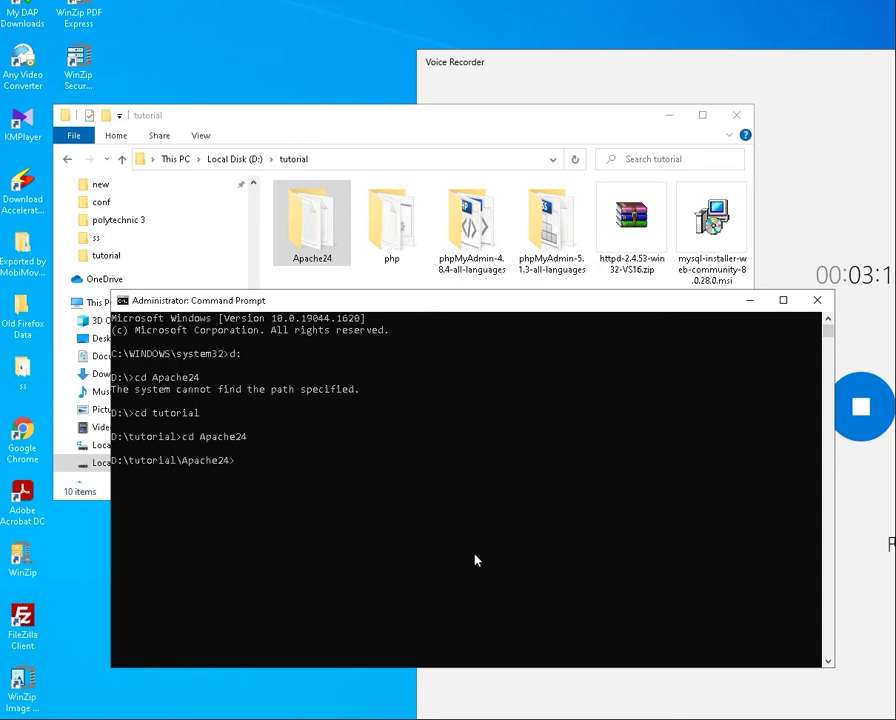
{"action": "double_click", "coordinate": [320, 231]}
Open Apache24\conf\httpd.conf in Notepad and shift the window left
{"action": "scroll", "coordinate": [464, 412], "scroll_direction": "down", "scroll_amount": 1}
{"action": "scroll", "coordinate": [457, 408], "scroll_direction": "up", "scroll_amount": 1}
{"action": "double_click", "coordinate": [330, 240]}
{"action": "left_click", "coordinate": [330, 240]}
{"action": "double_click", "coordinate": [303, 268]}
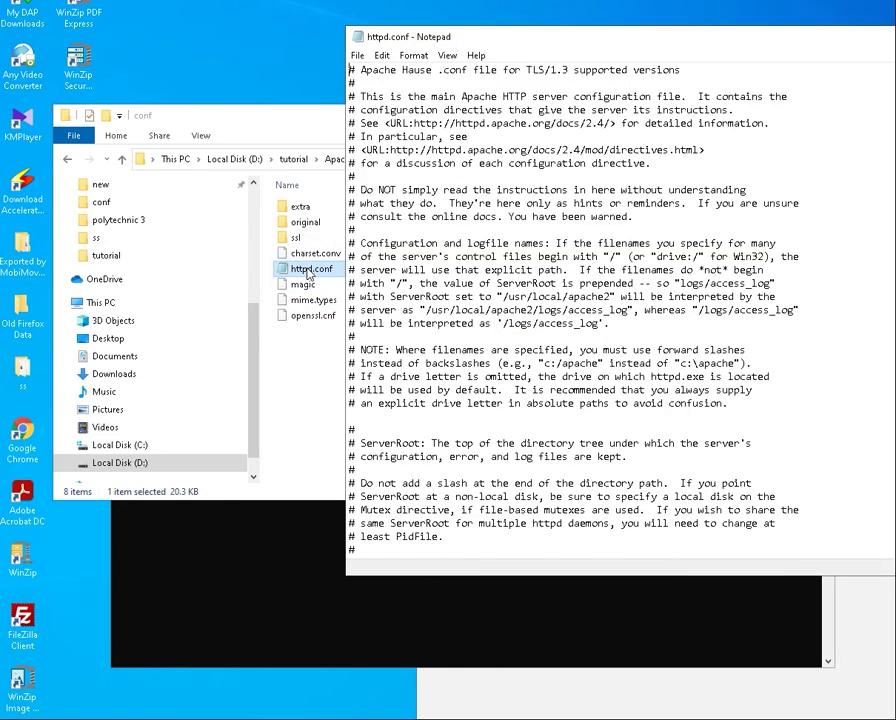
{"action": "scroll", "coordinate": [610, 450], "scroll_direction": "down", "scroll_amount": 1}
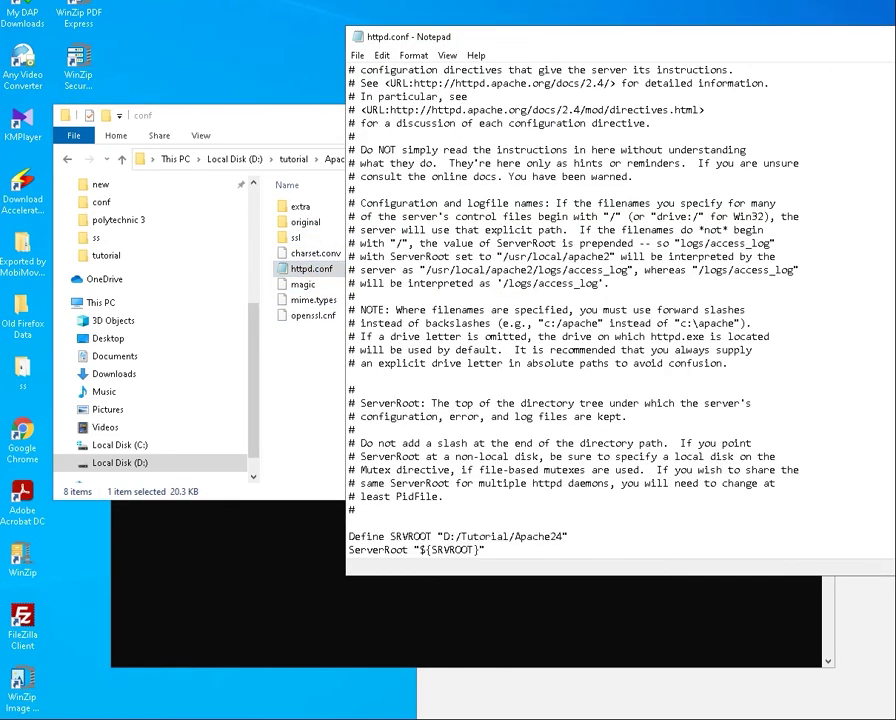
{"action": "left_click_drag", "start_coordinate": [770, 38], "coordinate": [526, 37]}
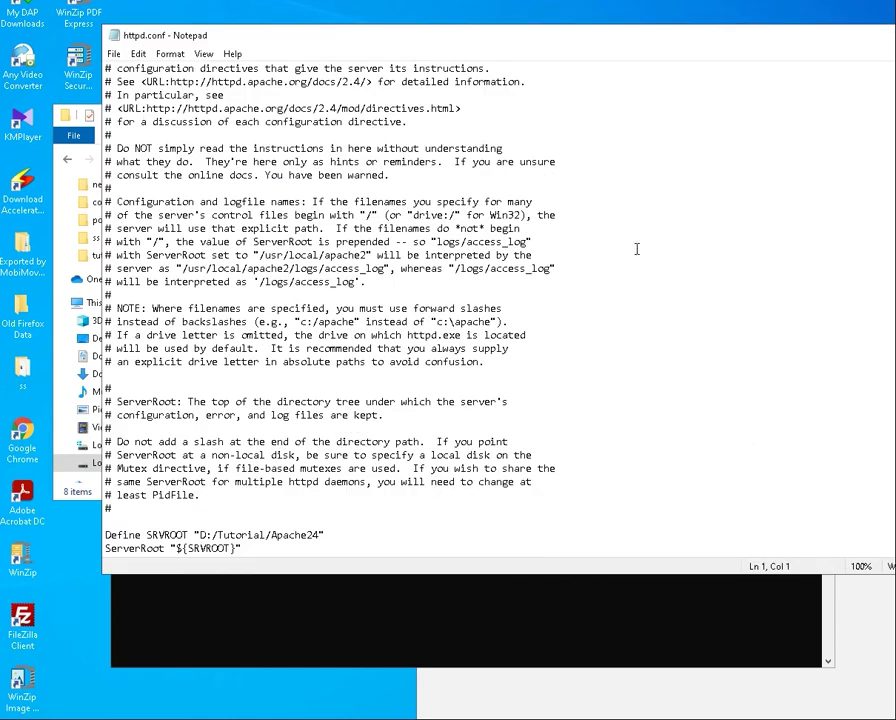
{"action": "left_click_drag", "start_coordinate": [616, 38], "coordinate": [566, 31]}
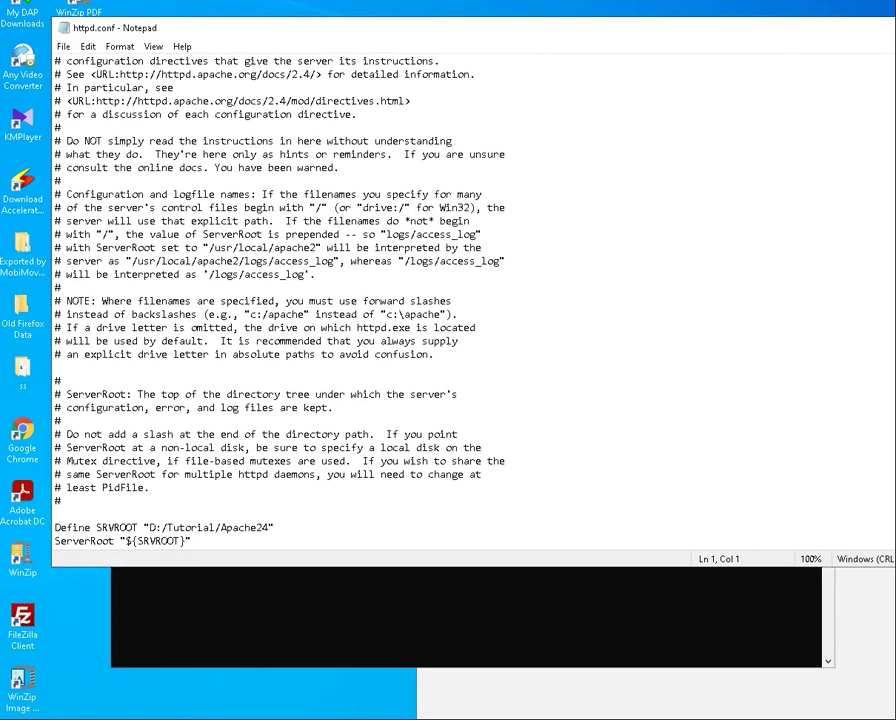
{"action": "left_click_drag", "start_coordinate": [895, 258], "coordinate": [758, 258]}
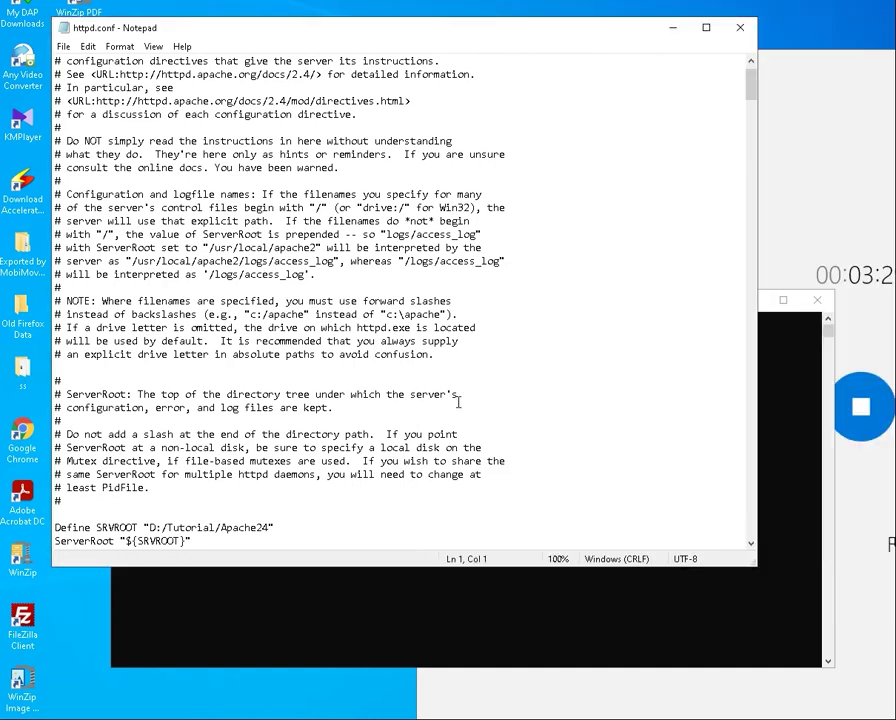
Check that Define SRVROOT reads D:/Tutorial/Apache24, then minimize Notepad and Explorer
{"action": "scroll", "coordinate": [458, 400], "scroll_direction": "down", "scroll_amount": 5}
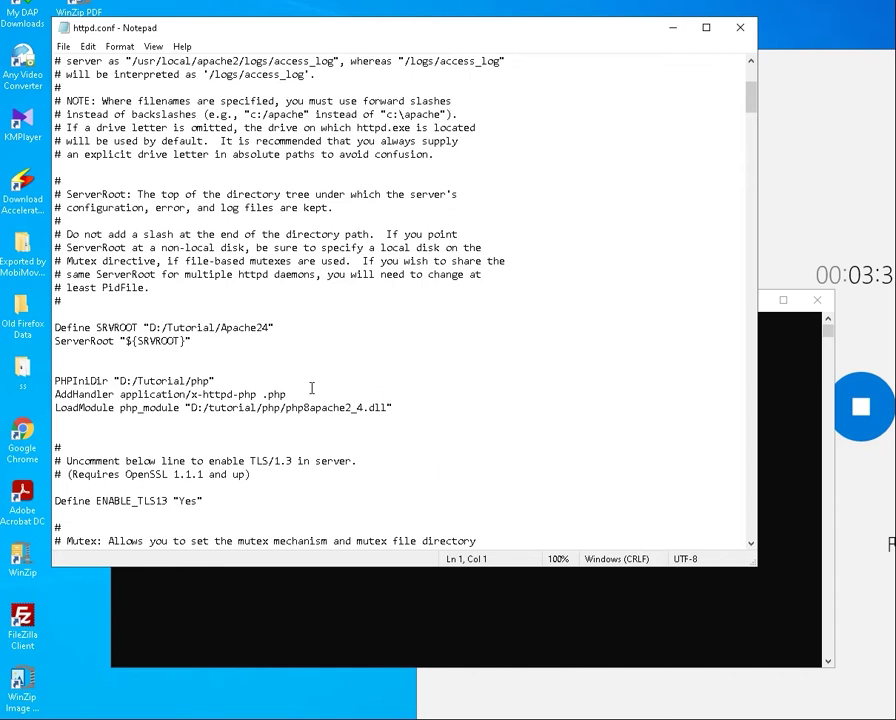
{"action": "scroll", "coordinate": [312, 388], "scroll_direction": "down", "scroll_amount": 2}
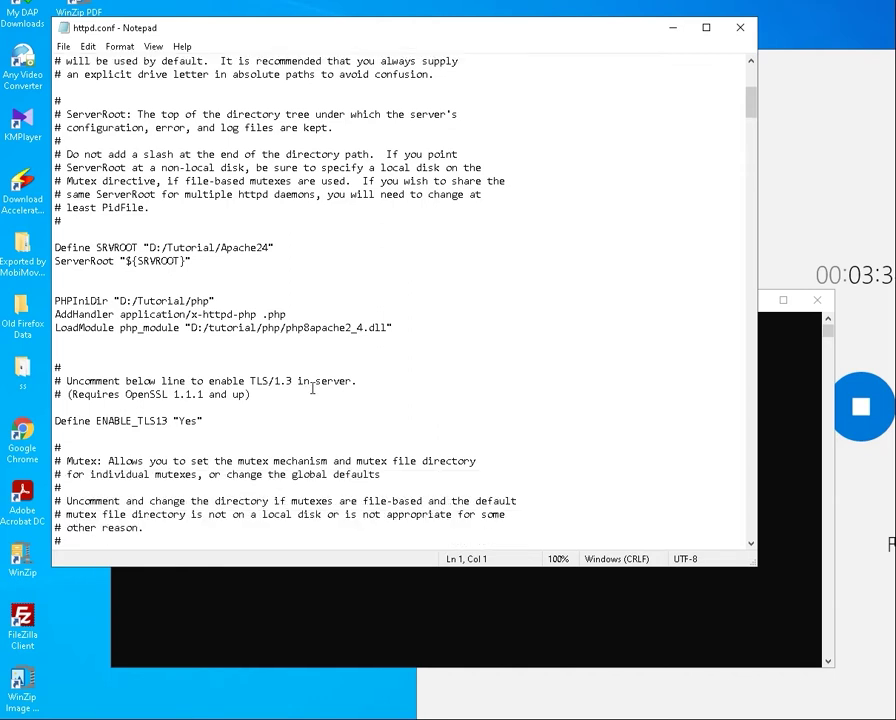
{"action": "scroll", "coordinate": [312, 388], "scroll_direction": "down", "scroll_amount": 2}
{"action": "scroll", "coordinate": [312, 388], "scroll_direction": "up", "scroll_amount": 1}
{"action": "left_click_drag", "start_coordinate": [190, 207], "coordinate": [234, 207]}
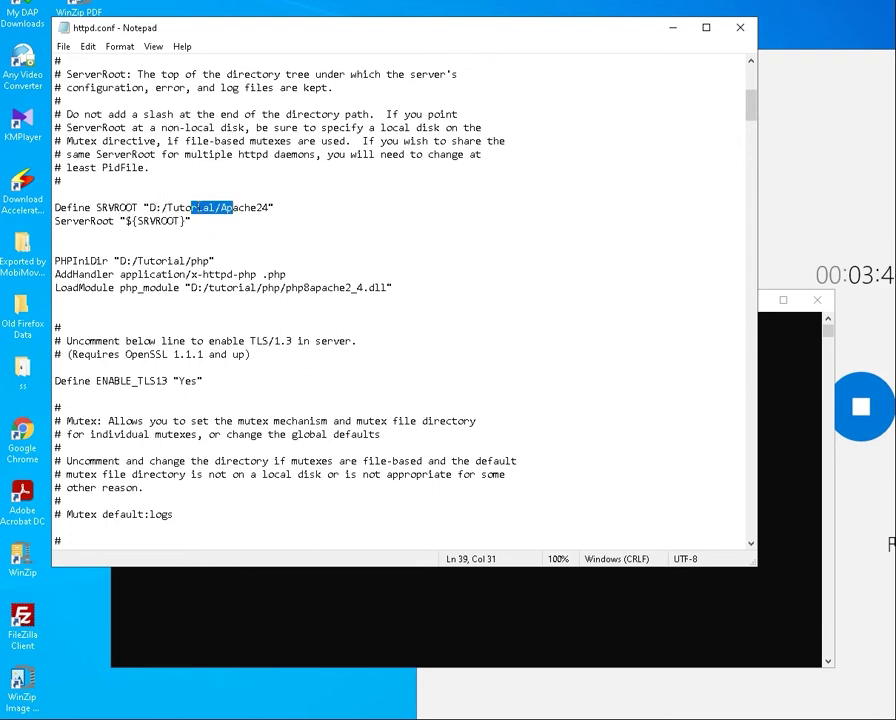
{"action": "left_click_drag", "start_coordinate": [185, 207], "coordinate": [225, 207]}
{"action": "left_click", "coordinate": [222, 209]}
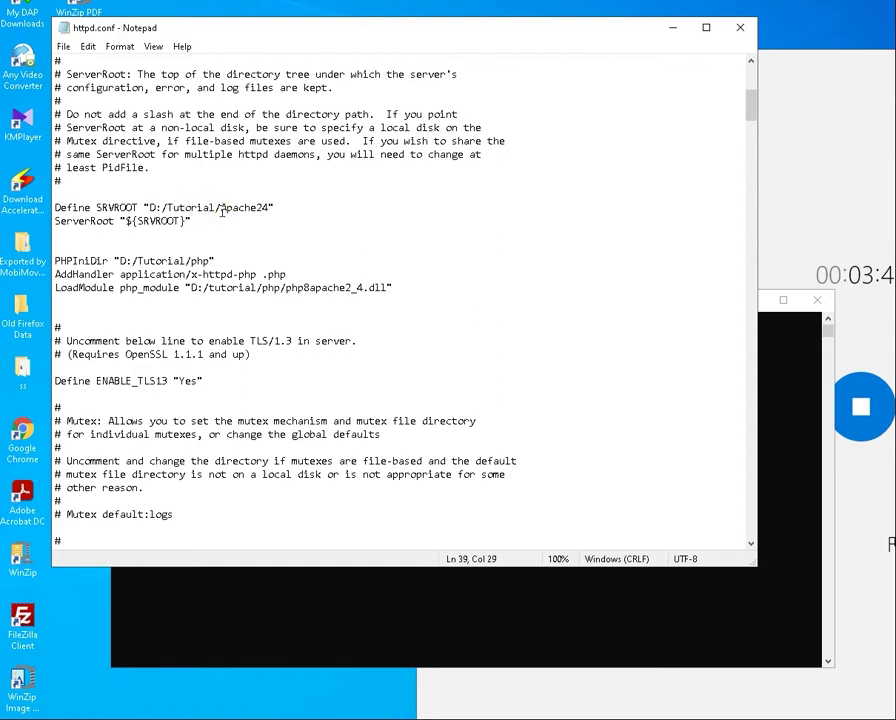
{"action": "left_click_drag", "start_coordinate": [150, 207], "coordinate": [264, 207]}
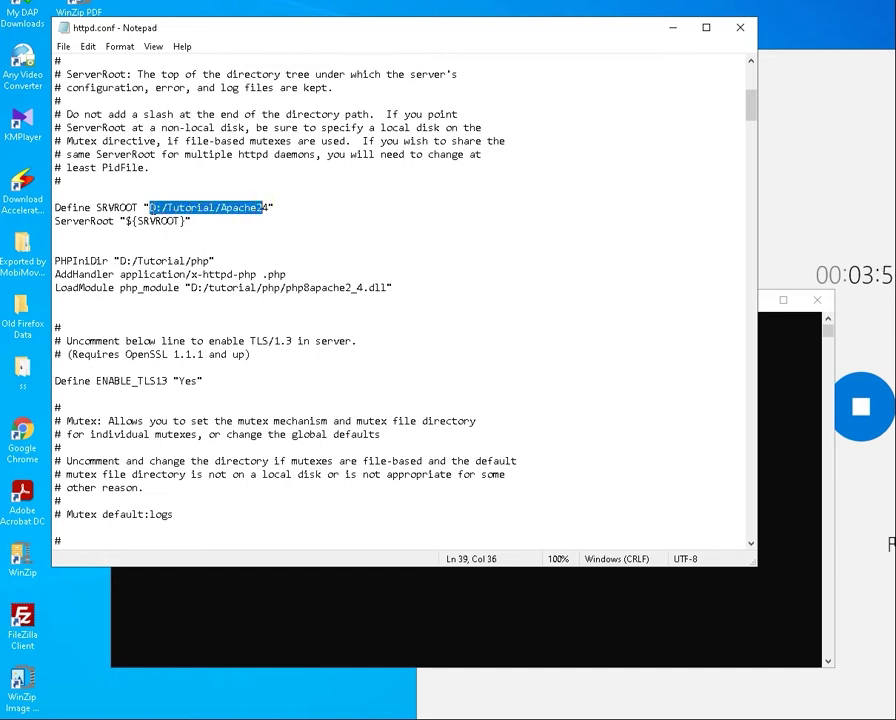
{"action": "left_click", "coordinate": [192, 207]}
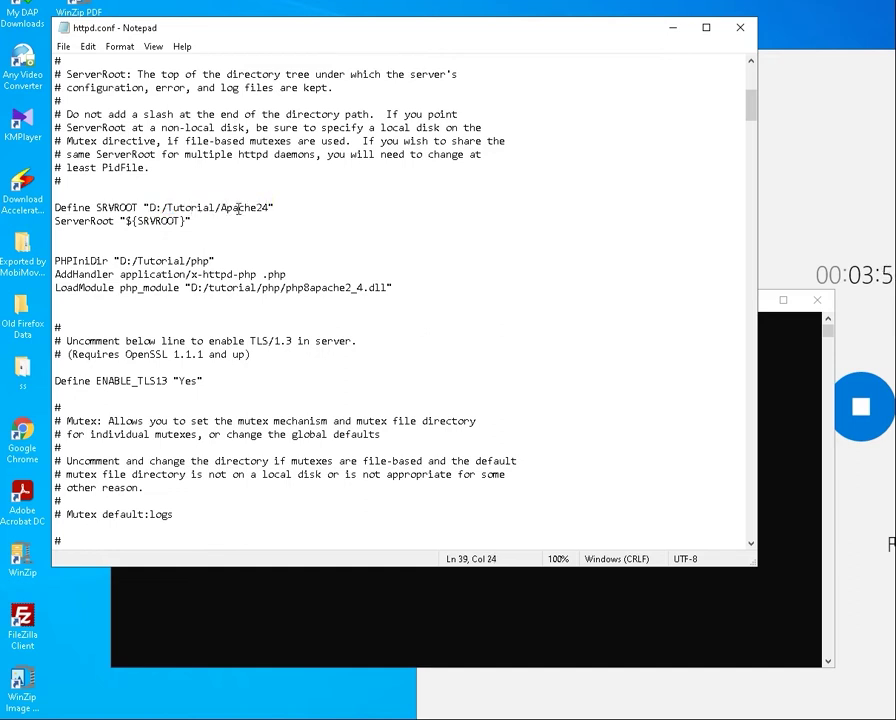
{"action": "left_click_drag", "start_coordinate": [221, 207], "coordinate": [257, 207]}
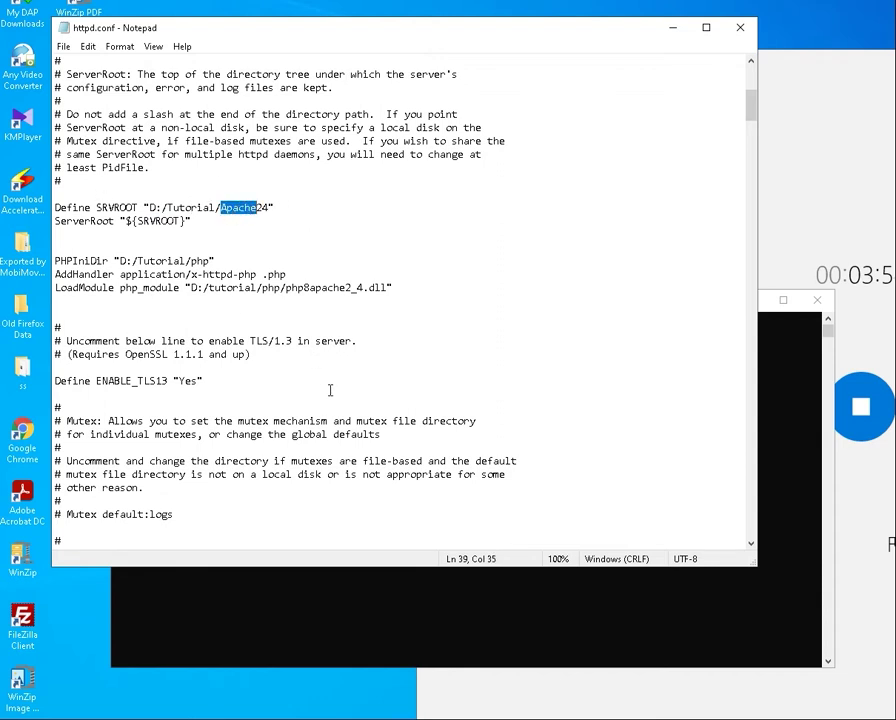
{"action": "left_click", "coordinate": [674, 27]}
{"action": "left_click", "coordinate": [676, 115]}
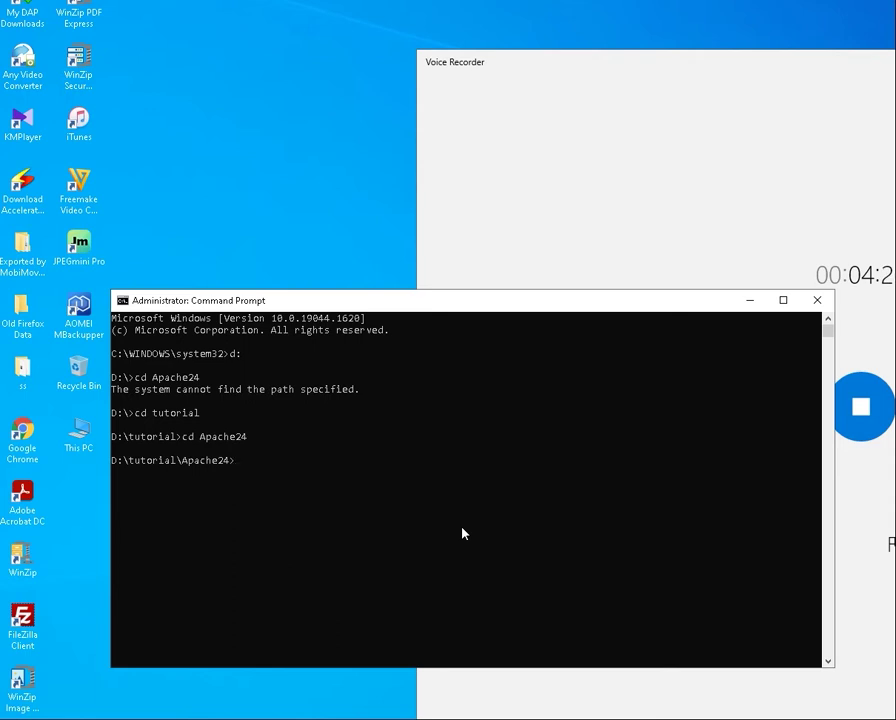
Enter httpd -k install at the D:\tutorial\Apache24 prompt and minimize Command Prompt
{"action": "type", "text": "httpd -k install"}
{"action": "left_click", "coordinate": [752, 301]}
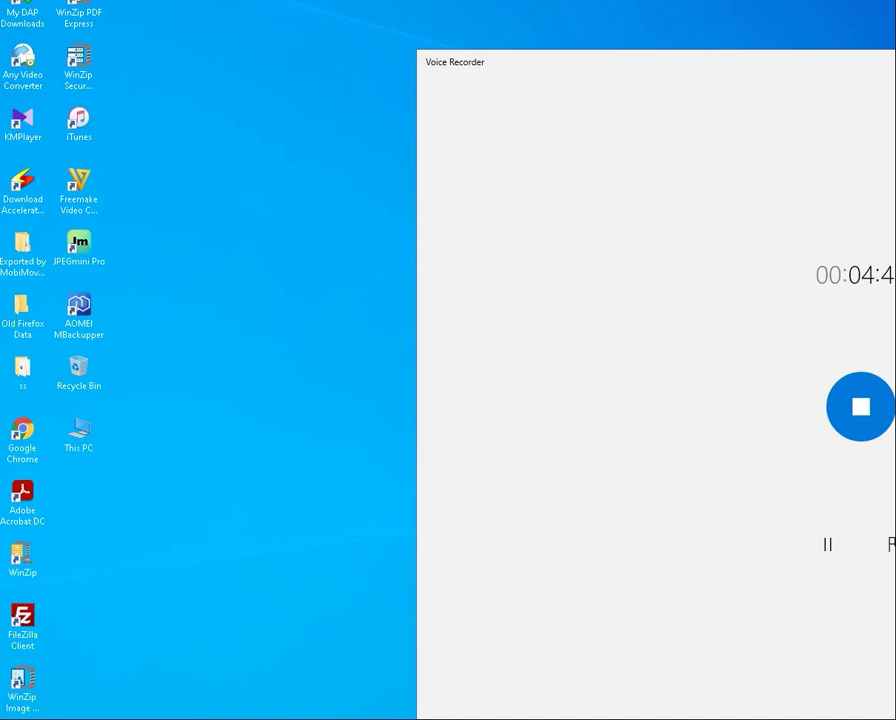
Start the Apache2.4 service from the Services console, then close Services
{"action": "key", "text": "super+s"}
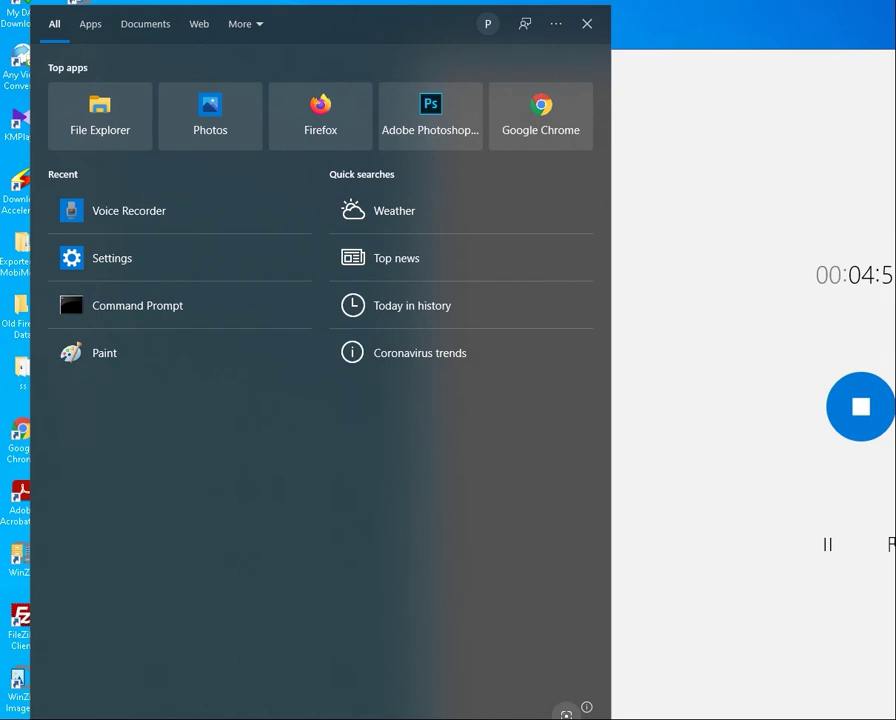
{"action": "type", "text": "serices"}
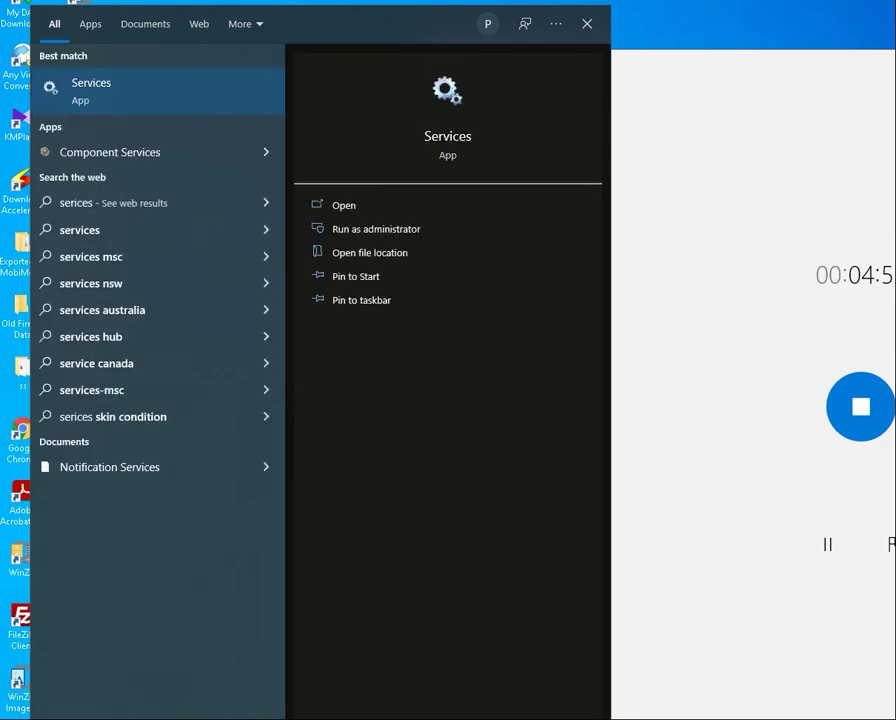
{"action": "key", "text": "Return"}
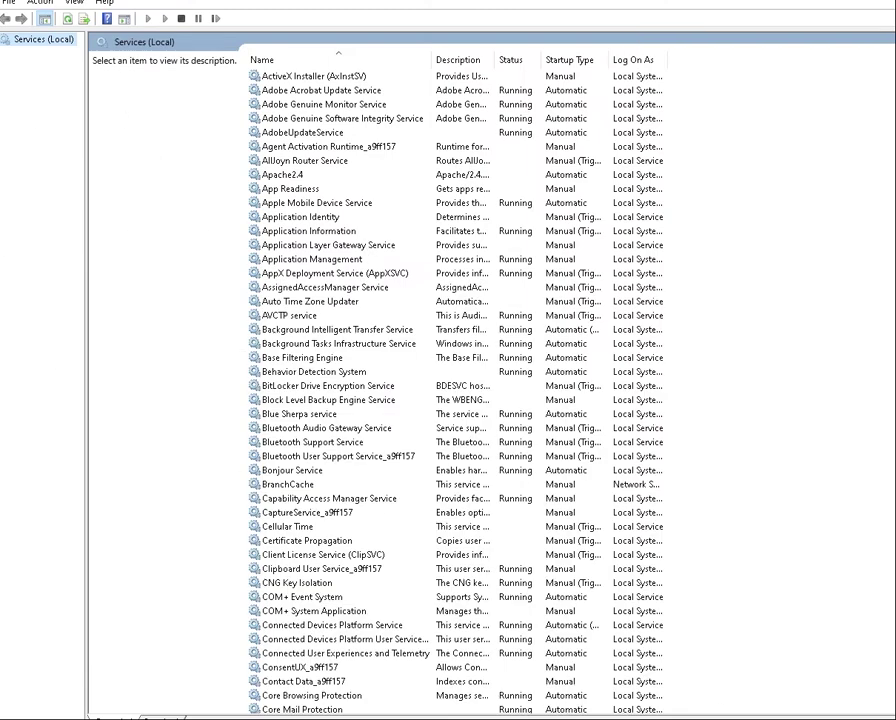
{"action": "left_click", "coordinate": [281, 177]}
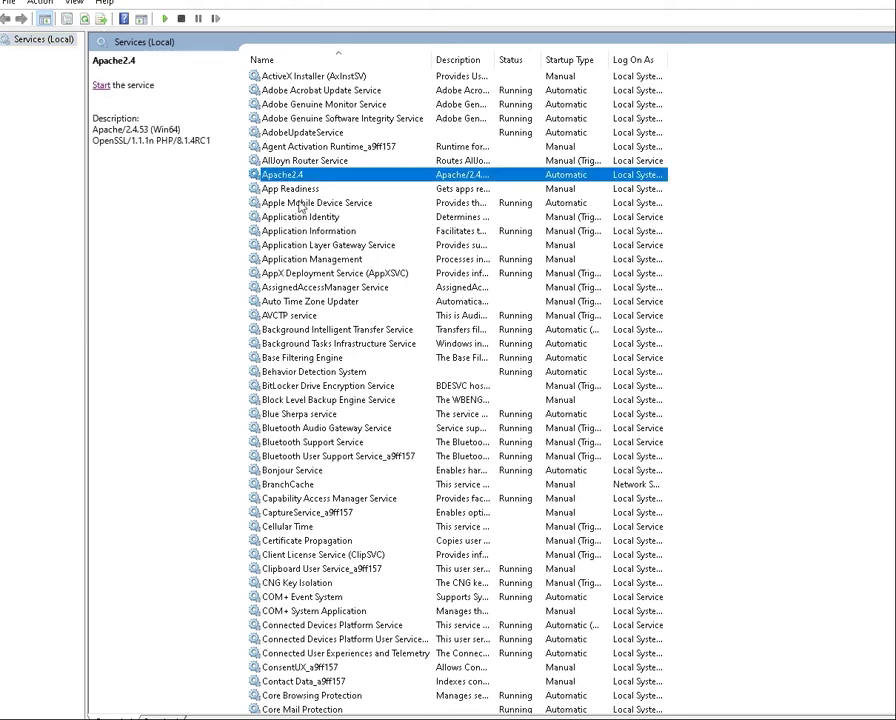
{"action": "left_click", "coordinate": [102, 86]}
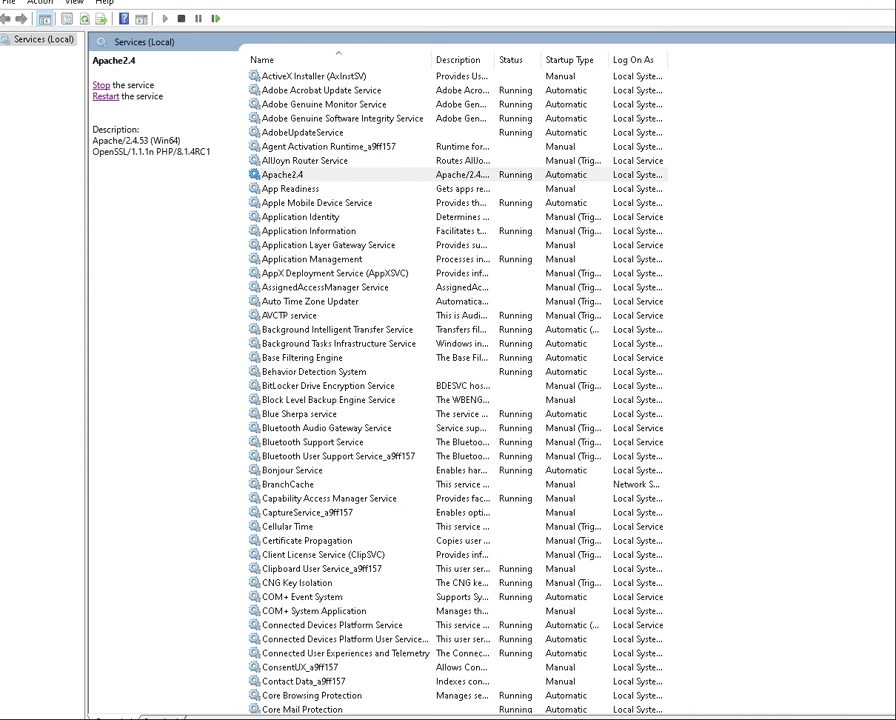
{"action": "key", "text": "alt+F4"}
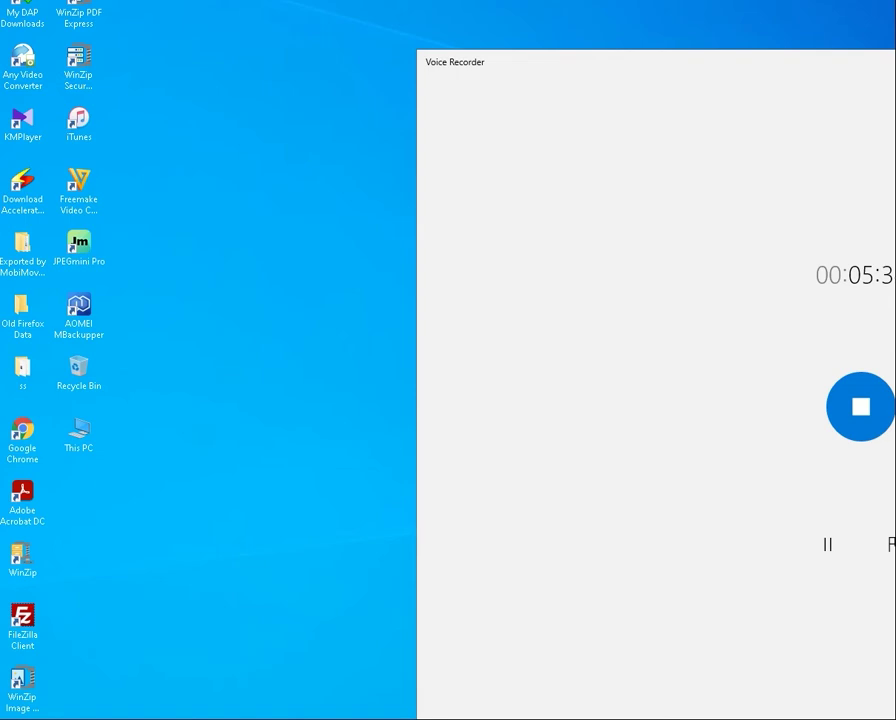
{"action": "mouse_move", "coordinate": [340, 715]}
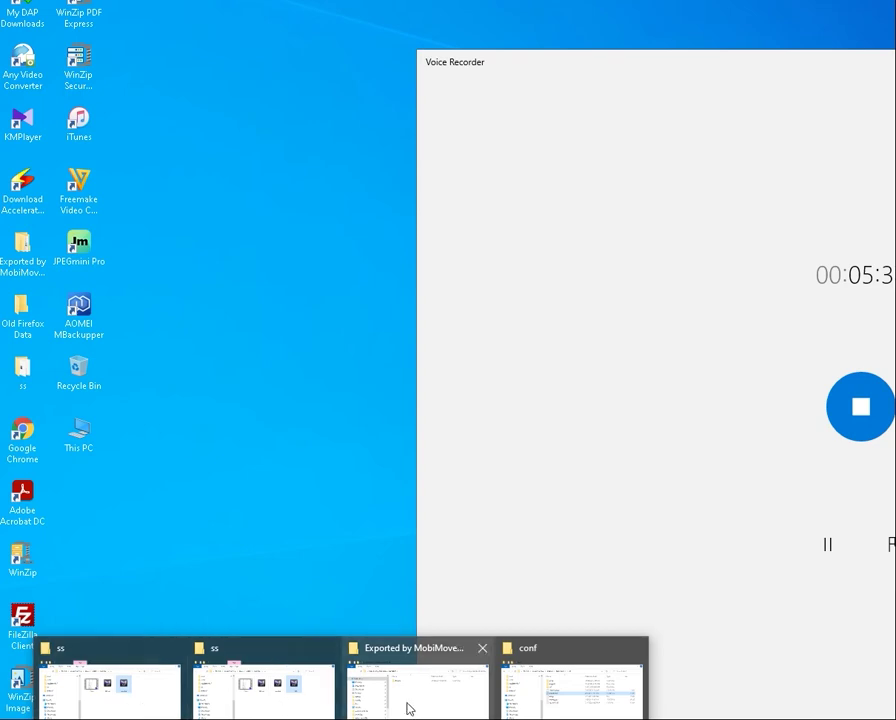
Navigate from the conf folder window up to tutorial and into the php folder
{"action": "left_click", "coordinate": [538, 708]}
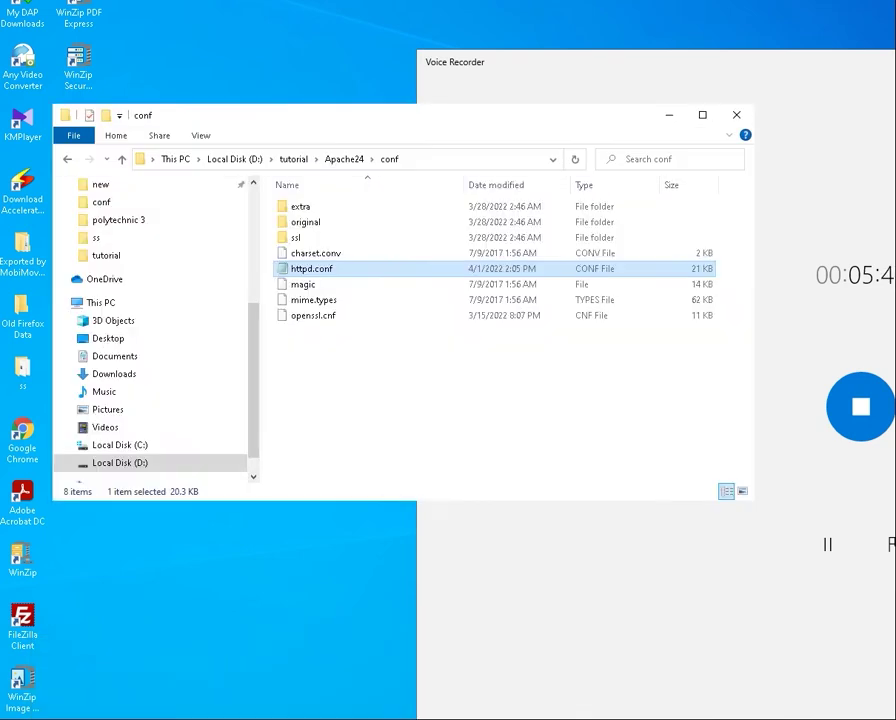
{"action": "left_click", "coordinate": [293, 159]}
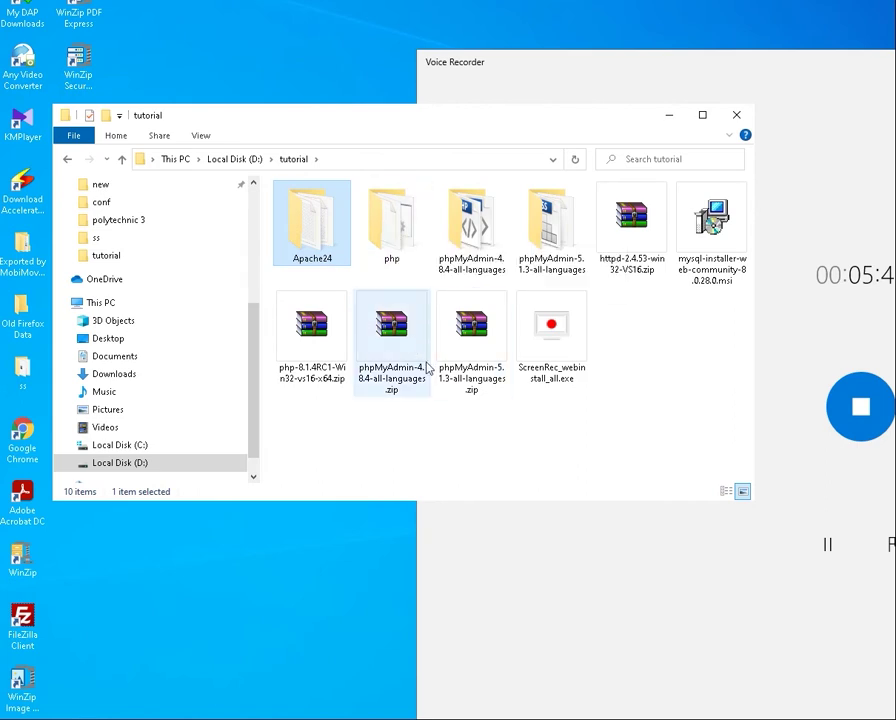
{"action": "double_click", "coordinate": [408, 232]}
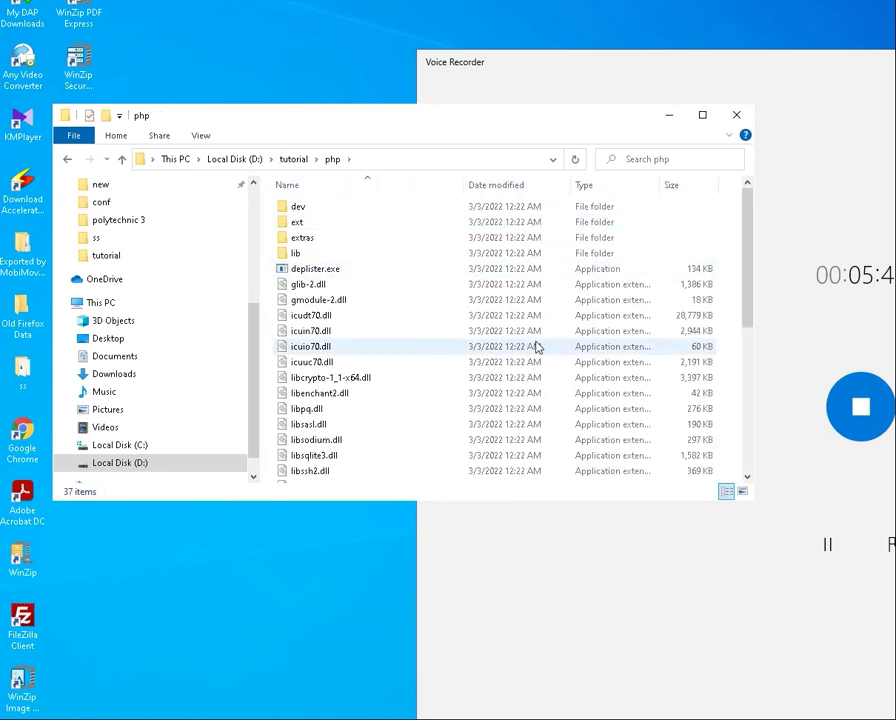
{"action": "scroll", "coordinate": [536, 347], "scroll_direction": "down", "scroll_amount": 6}
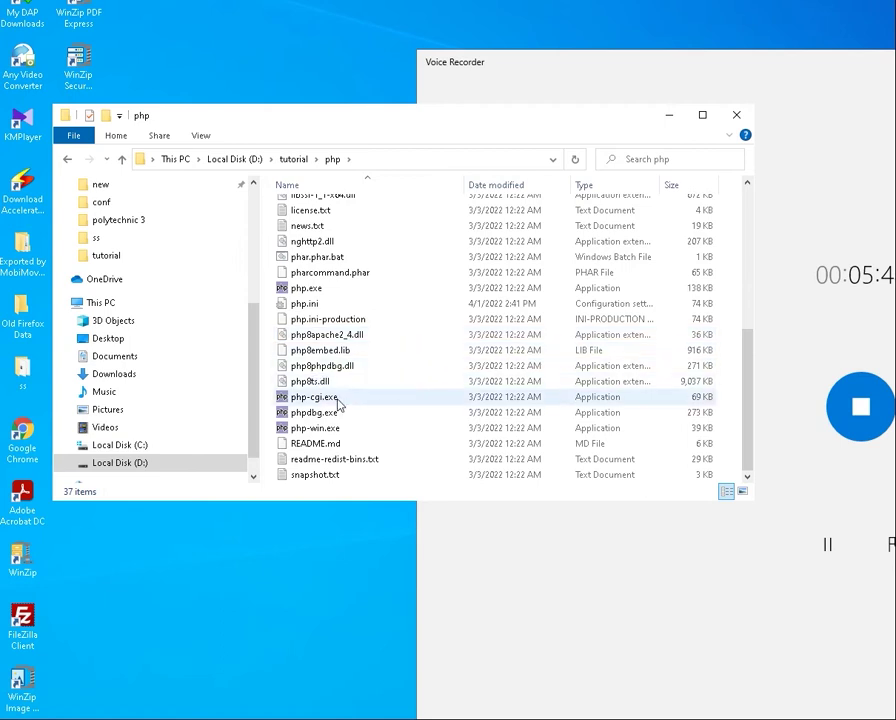
{"action": "scroll", "coordinate": [339, 400], "scroll_direction": "up", "scroll_amount": 3}
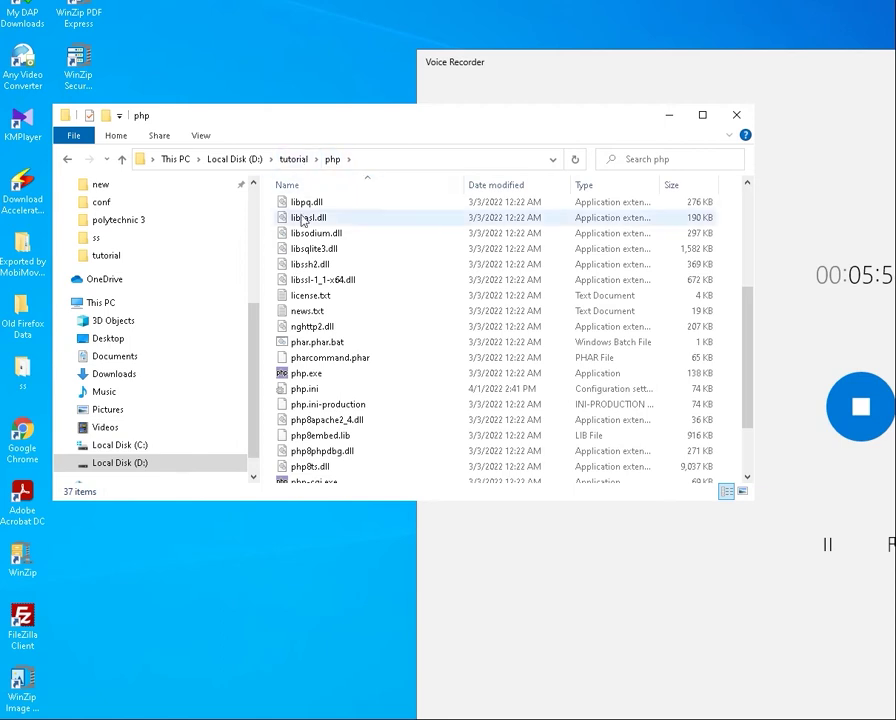
{"action": "scroll", "coordinate": [386, 300], "scroll_direction": "up", "scroll_amount": 5}
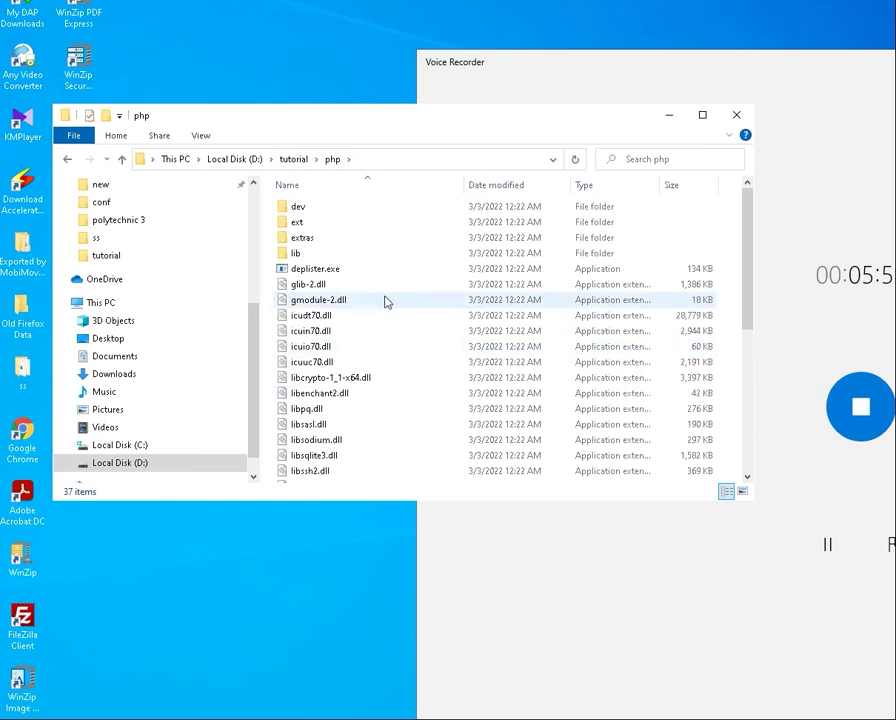
{"action": "scroll", "coordinate": [386, 300], "scroll_direction": "down", "scroll_amount": 4}
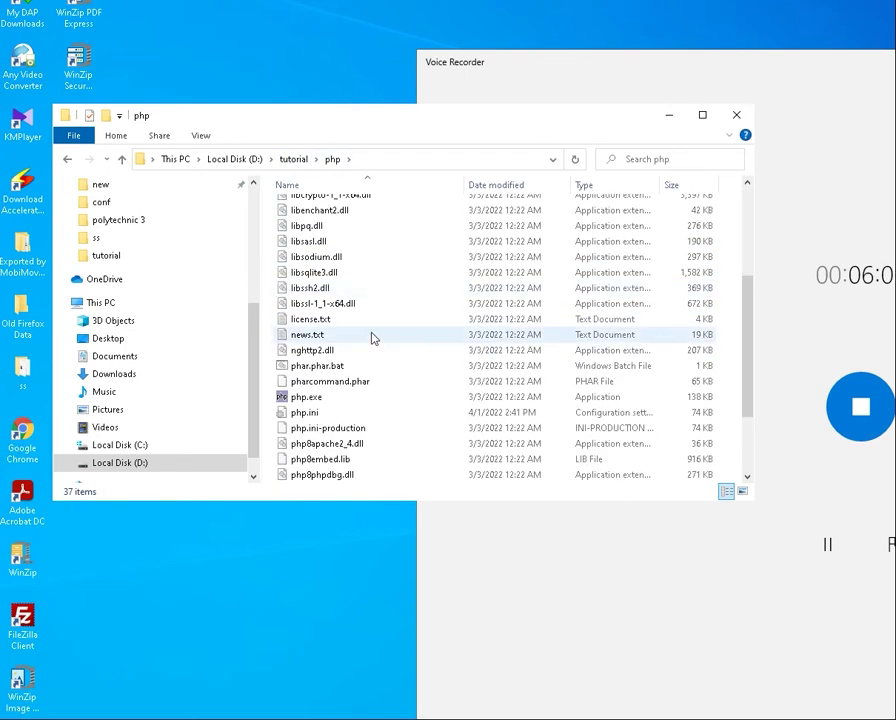
{"action": "scroll", "coordinate": [371, 338], "scroll_direction": "up", "scroll_amount": 4}
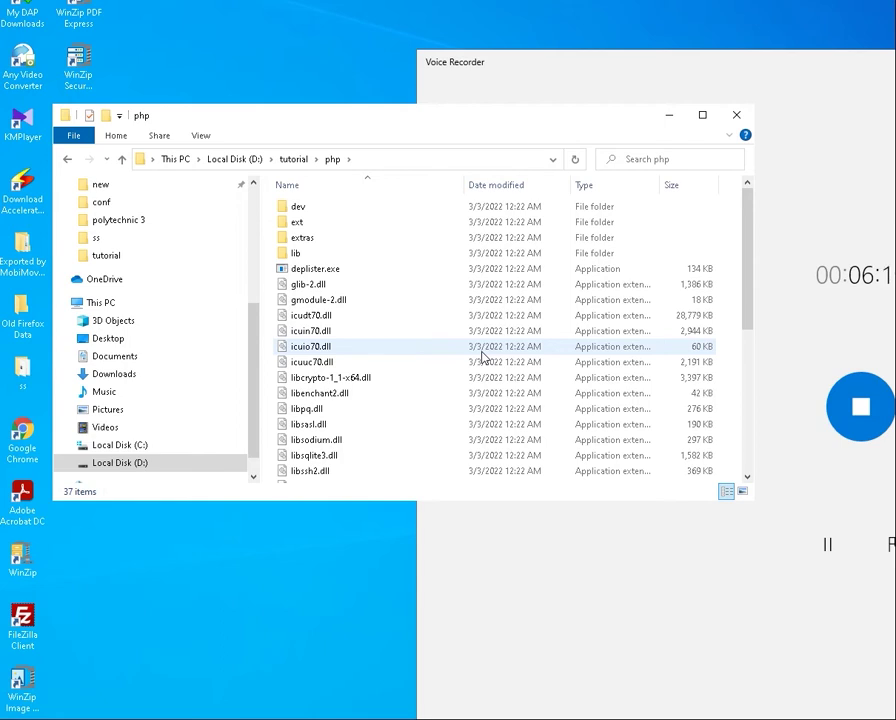
{"action": "scroll", "coordinate": [446, 420], "scroll_direction": "down", "scroll_amount": 4}
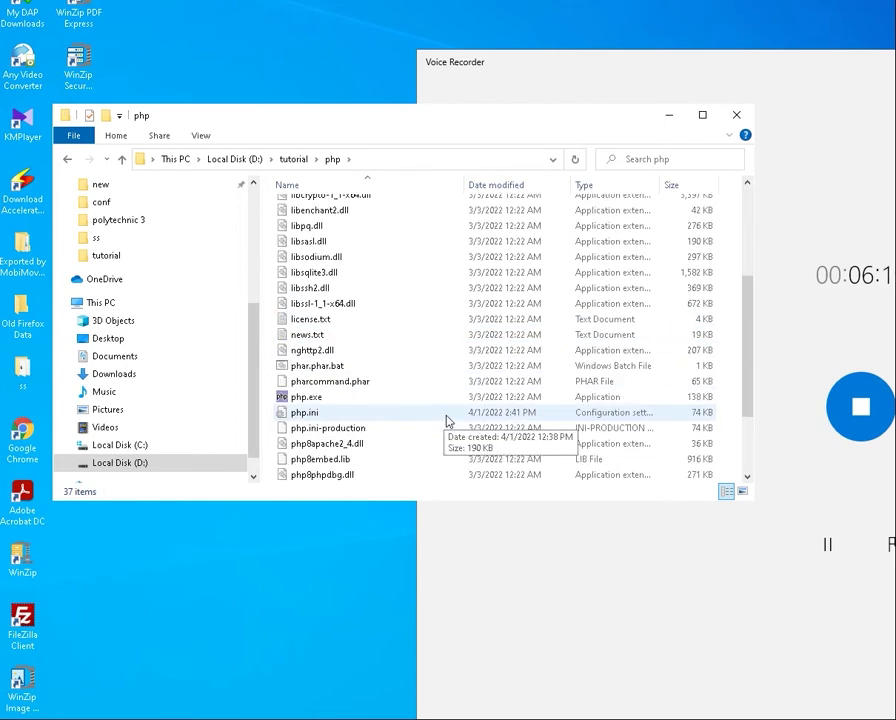
Select php.ini, leave its name unchanged, and minimize File Explorer
{"action": "left_click", "coordinate": [300, 417]}
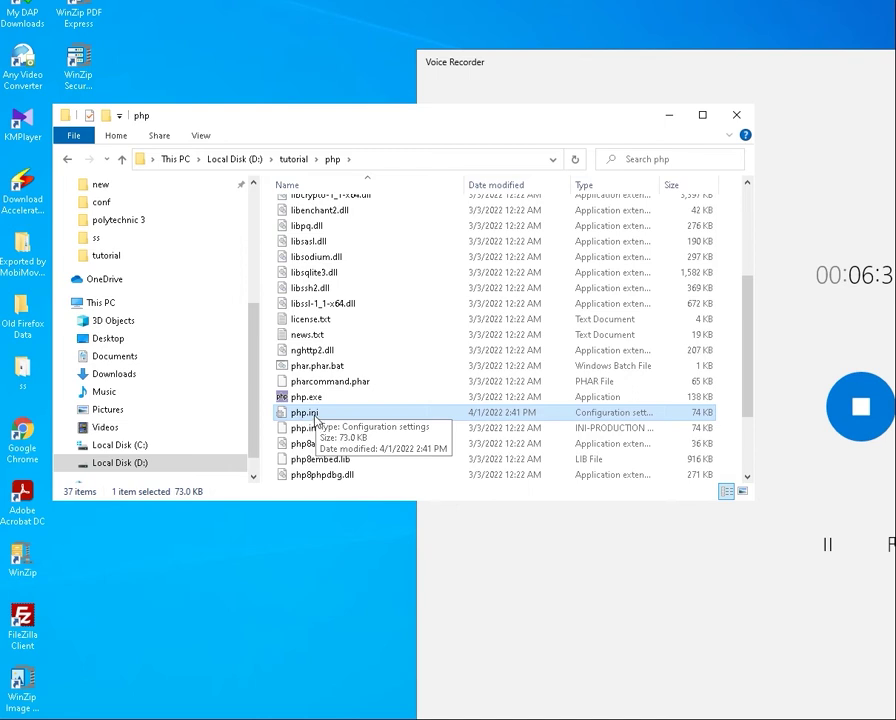
{"action": "key", "text": "F2"}
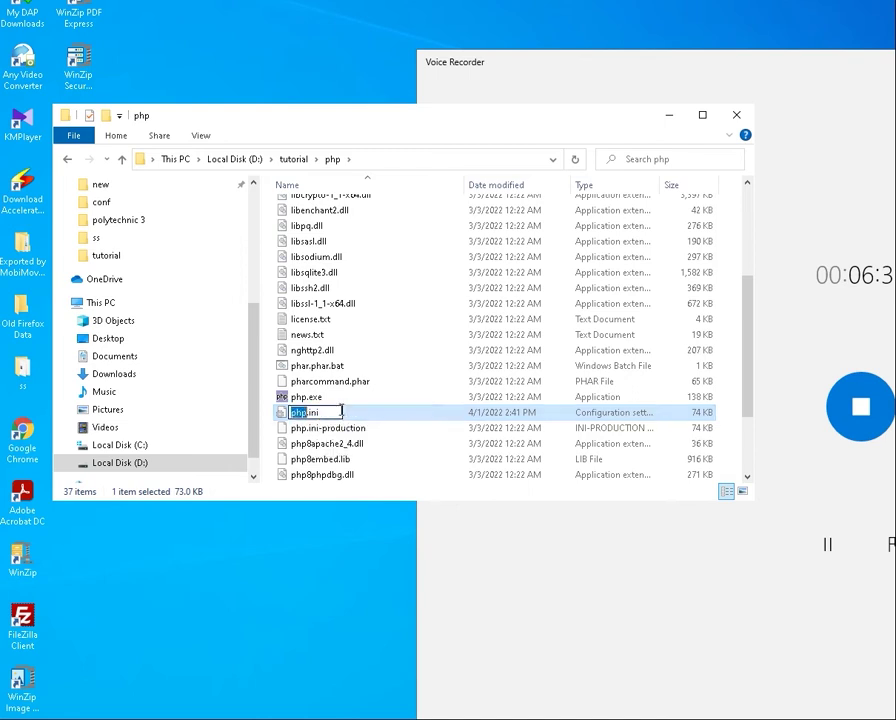
{"action": "key", "text": "Escape"}
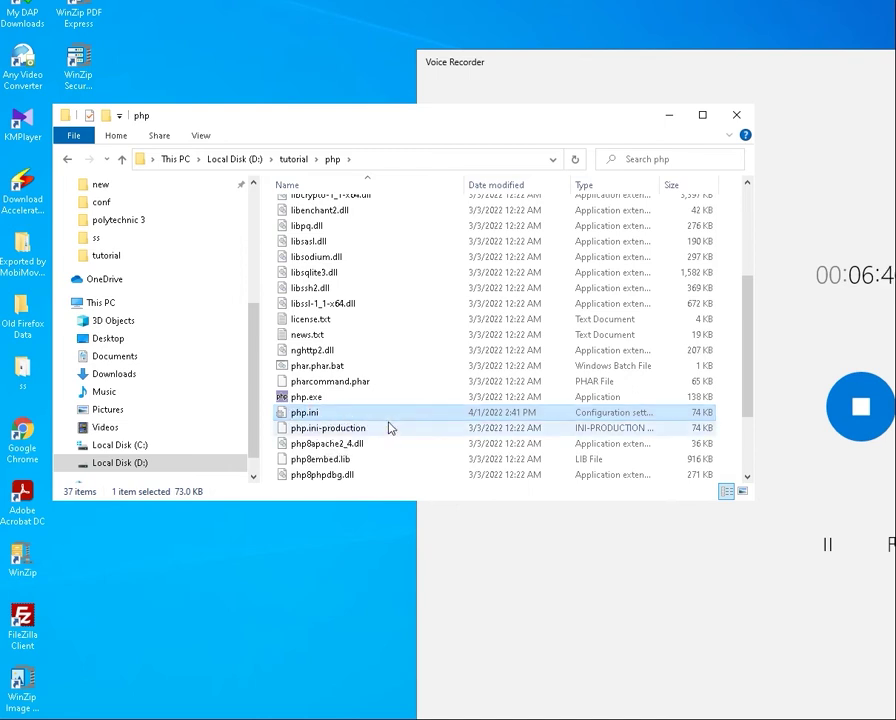
{"action": "left_click", "coordinate": [668, 116]}
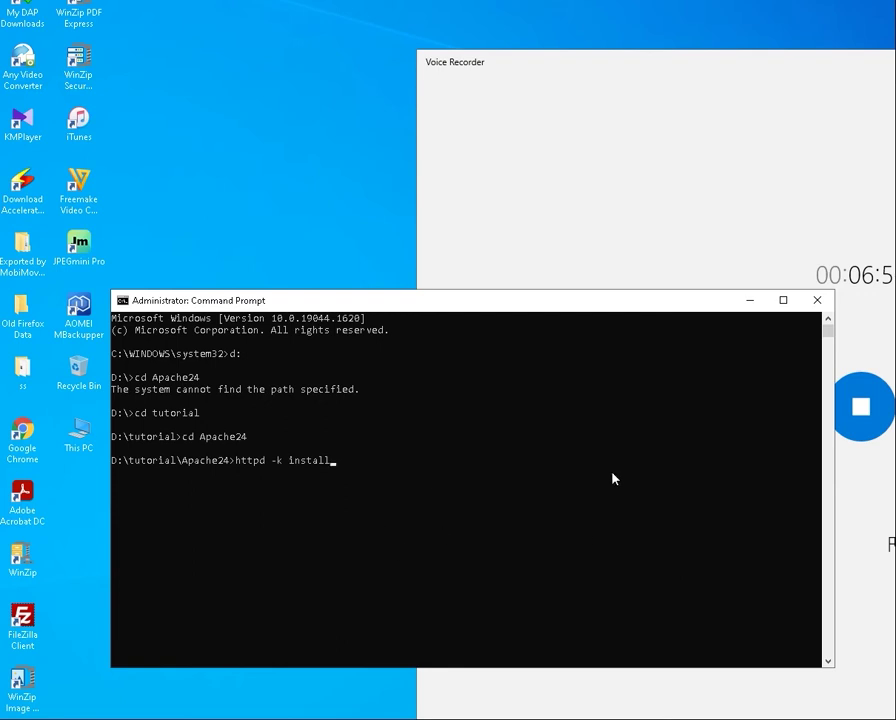
Clear the httpd line and move the prompt to the root of drive C
{"action": "key", "text": "BackSpace"}
{"action": "key", "text": "BackSpace"}
{"action": "key", "text": "BackSpace"}
{"action": "key", "text": "BackSpace"}
{"action": "key", "text": "BackSpace"}
{"action": "key", "text": "BackSpace"}
{"action": "key", "text": "BackSpace"}
{"action": "key", "text": "BackSpace"}
{"action": "key", "text": "BackSpace"}
{"action": "key", "text": "BackSpace"}
{"action": "key", "text": "BackSpace"}
{"action": "key", "text": "BackSpace"}
{"action": "key", "text": "BackSpace"}
{"action": "key", "text": "BackSpace"}
{"action": "key", "text": "BackSpace"}
{"action": "key", "text": "BackSpace"}
{"action": "type", "text": "C:"}
{"action": "key", "text": "Return"}
{"action": "type", "text": "cd."}
{"action": "key", "text": "BackSpace"}
{"action": "key", "text": "BackSpace"}
{"action": "type", "text": "e"}
{"action": "key", "text": "BackSpace"}
{"action": "type", "text": "d.."}
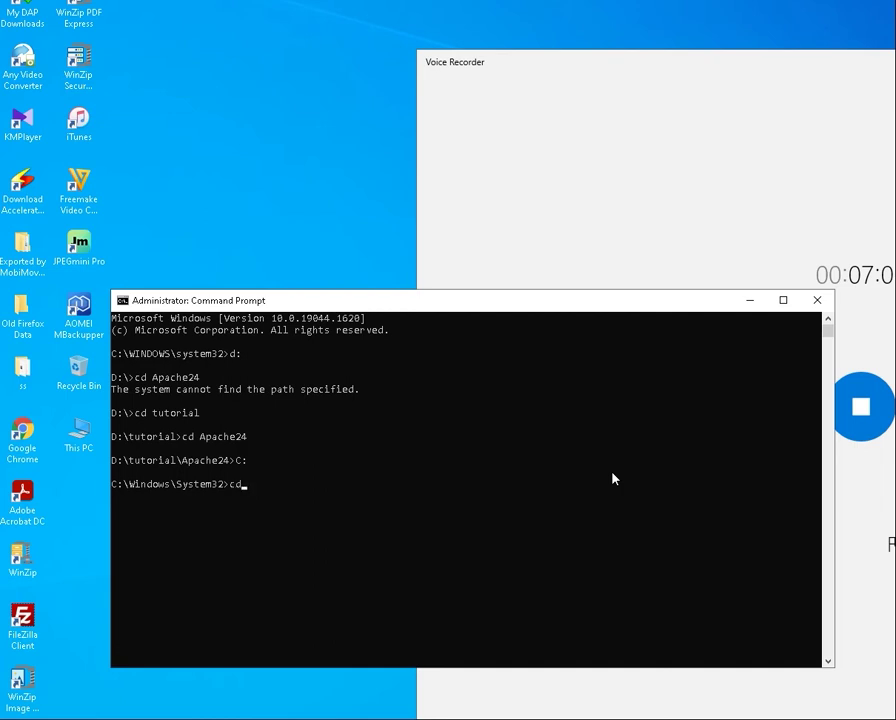
{"action": "key", "text": "Return"}
{"action": "type", "text": "cd.."}
{"action": "key", "text": "Return"}
Type setx path "%PATH%, d:tutorial\php" /M and minimize Command Prompt
{"action": "type", "text": "setx pa"}
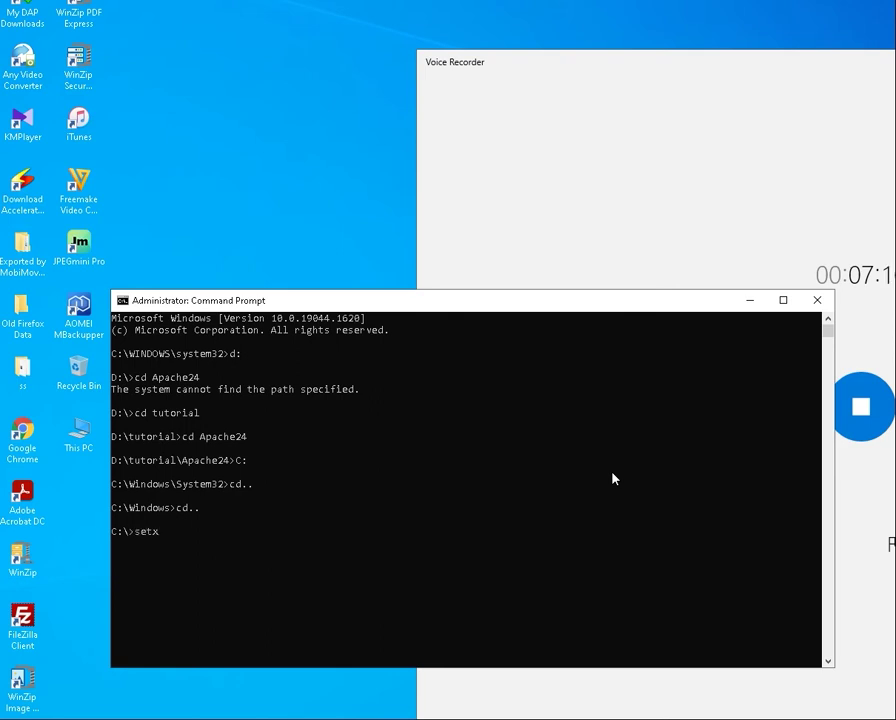
{"action": "type", "text": "th"}
{"action": "type", "text": "\"%PATH%\""}
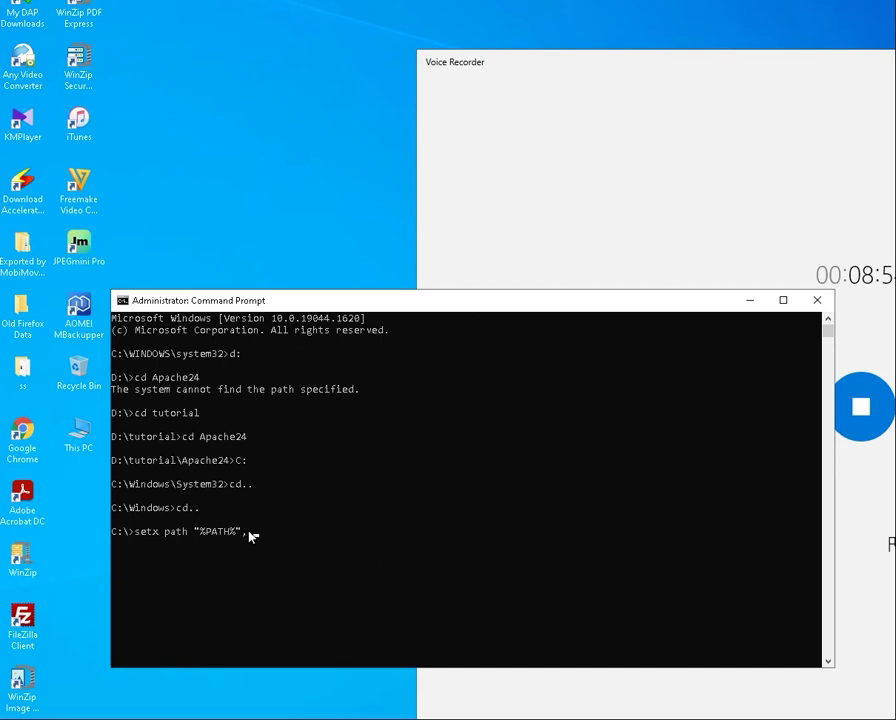
{"action": "type", "text": ":tutorial\\"}
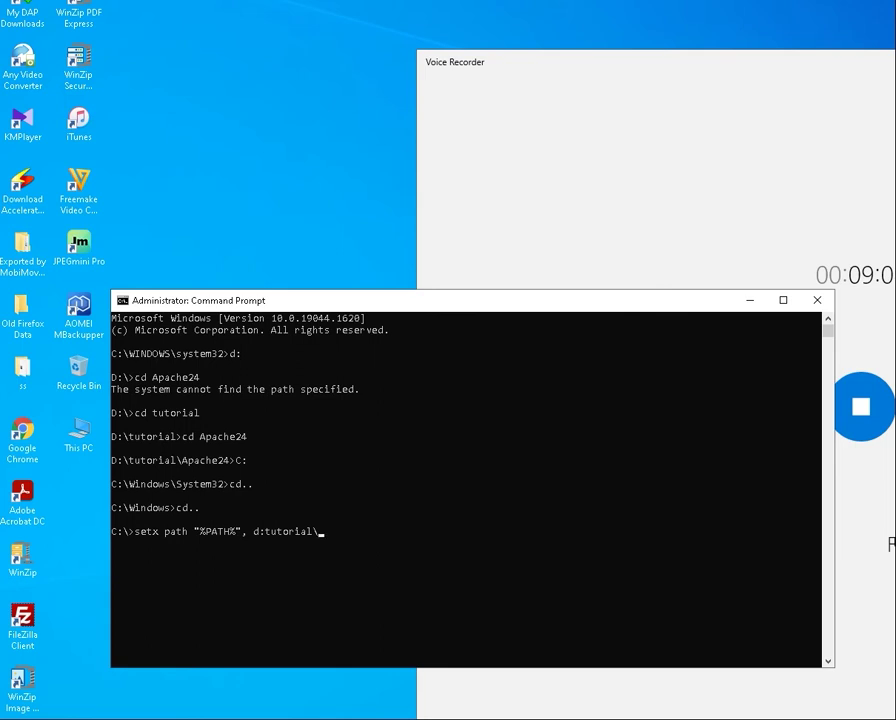
{"action": "type", "text": "php"}
{"action": "key", "text": "Left"}
{"action": "key", "text": "Left"}
{"action": "key", "text": "Left"}
{"action": "key", "text": "Left"}
{"action": "key", "text": "Left"}
{"action": "key", "text": "Left"}
{"action": "key", "text": "Left"}
{"action": "key", "text": "Left"}
{"action": "key", "text": "Left"}
{"action": "key", "text": "Left"}
{"action": "key", "text": "Left"}
{"action": "key", "text": "Left"}
{"action": "key", "text": "Left"}
{"action": "key", "text": "Left"}
{"action": "key", "text": "Left"}
{"action": "key", "text": "Left"}
{"action": "key", "text": "Delete"}
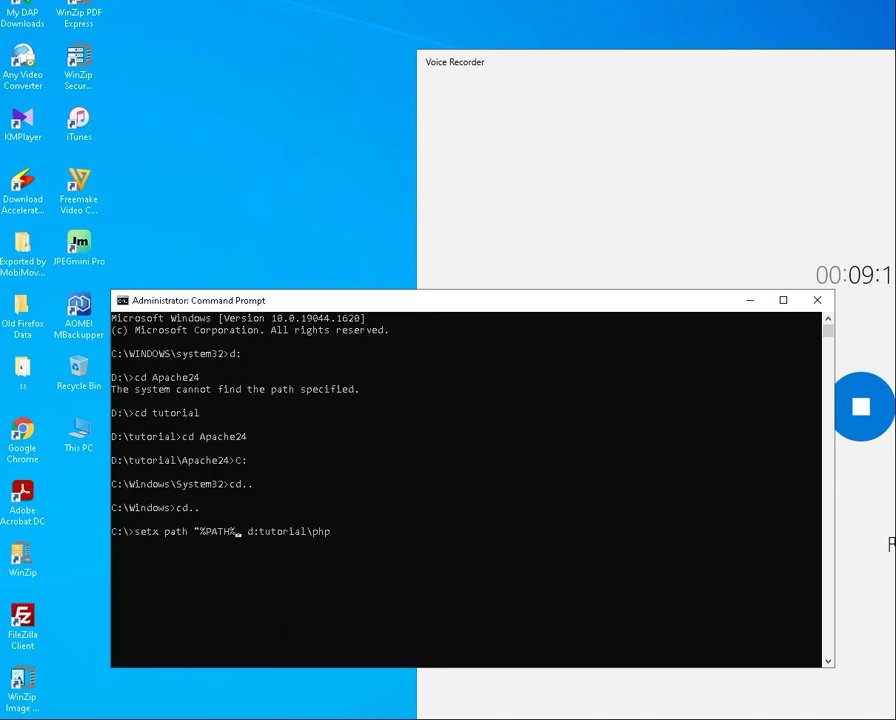
{"action": "key", "text": "End"}
{"action": "type", "text": "/M"}
{"action": "left_click", "coordinate": [752, 301]}
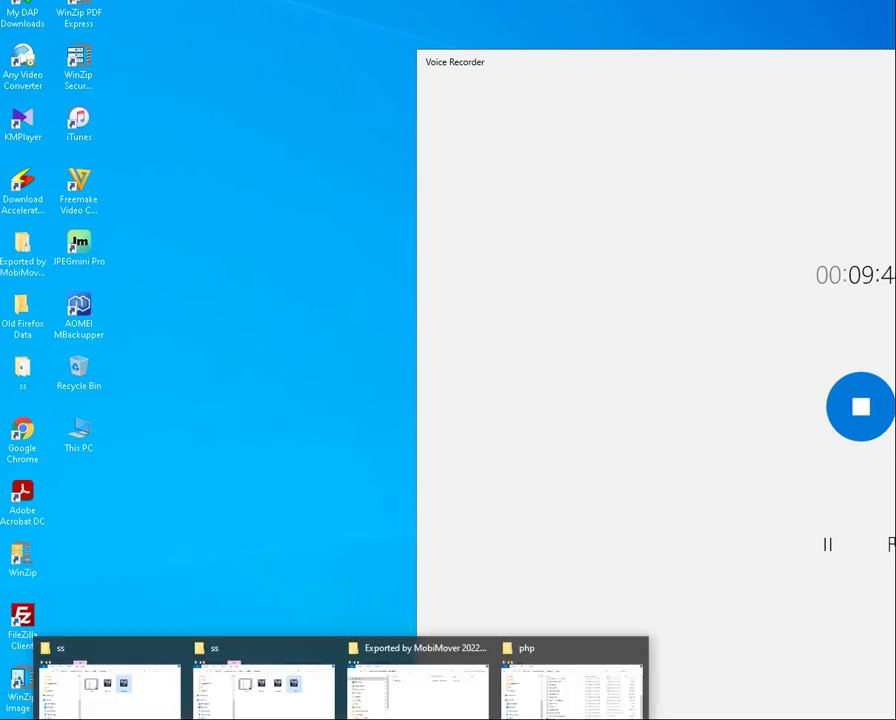
Minimize the unrelated MobiMover and folder windows
{"action": "left_click", "coordinate": [414, 690]}
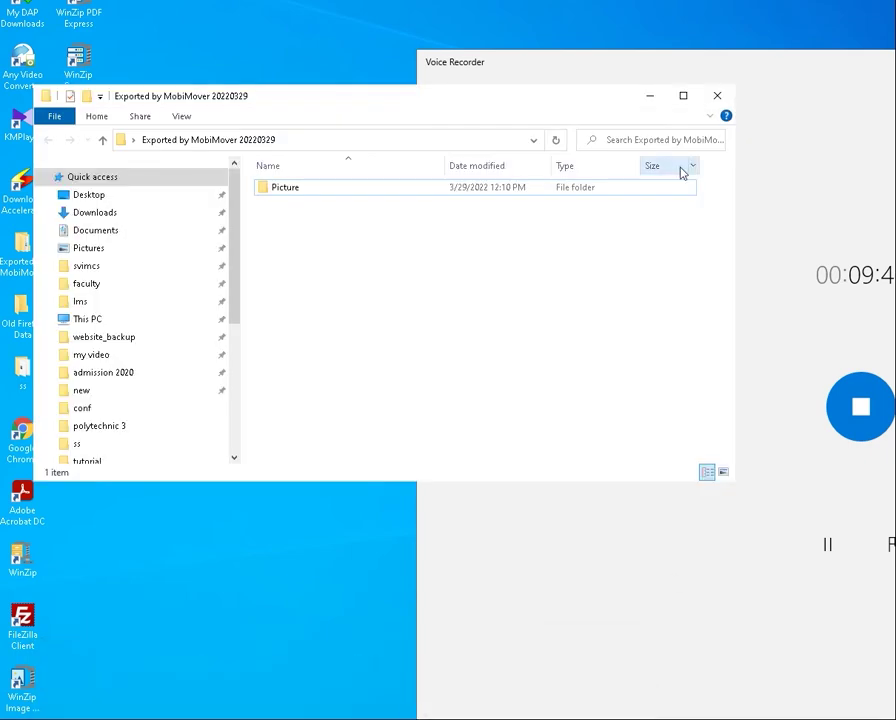
{"action": "left_click", "coordinate": [488, 616]}
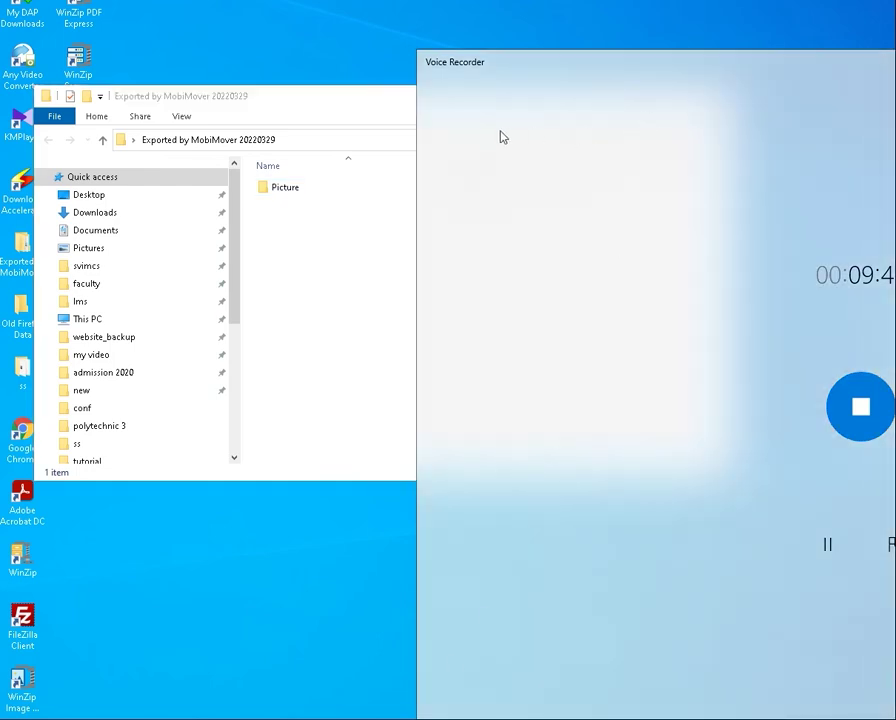
{"action": "left_click", "coordinate": [413, 113]}
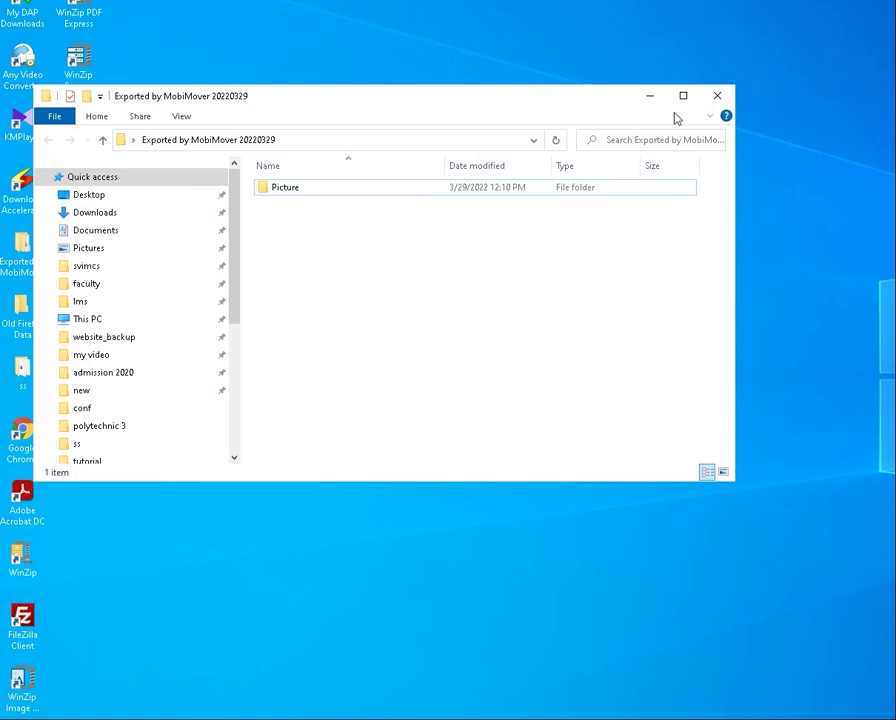
{"action": "left_click", "coordinate": [650, 97]}
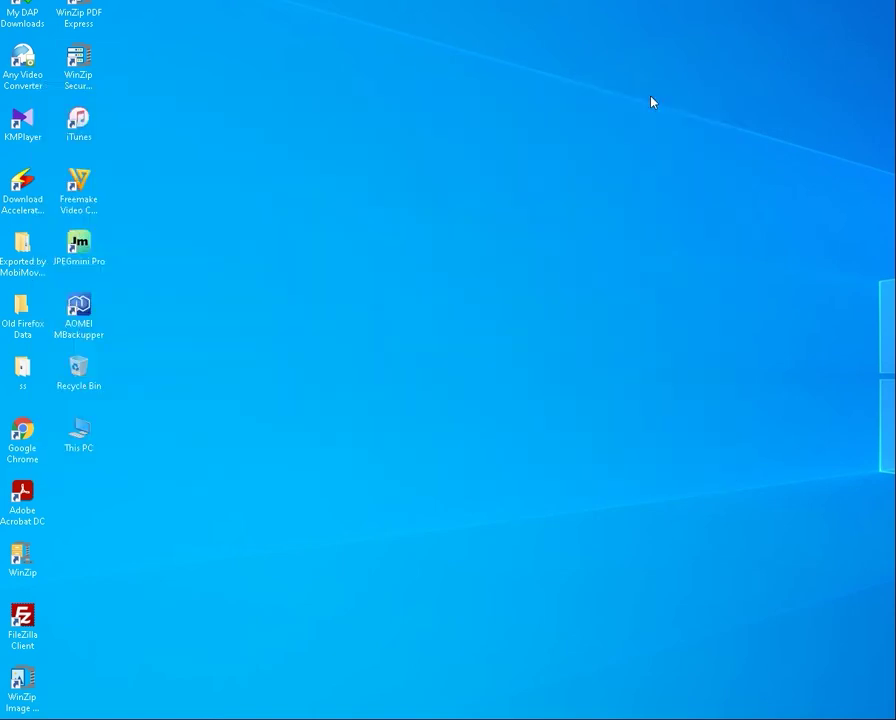
{"action": "mouse_move", "coordinate": [343, 718]}
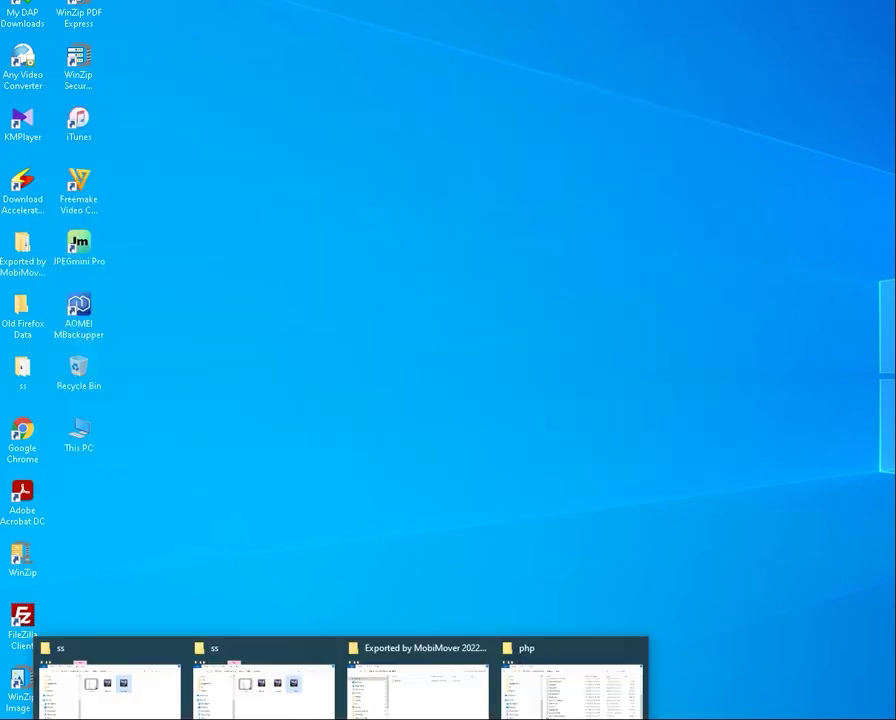
From the php window, browse to Apache24\conf and open httpd.conf in Notepad
{"action": "left_click", "coordinate": [538, 698]}
{"action": "left_click", "coordinate": [294, 158]}
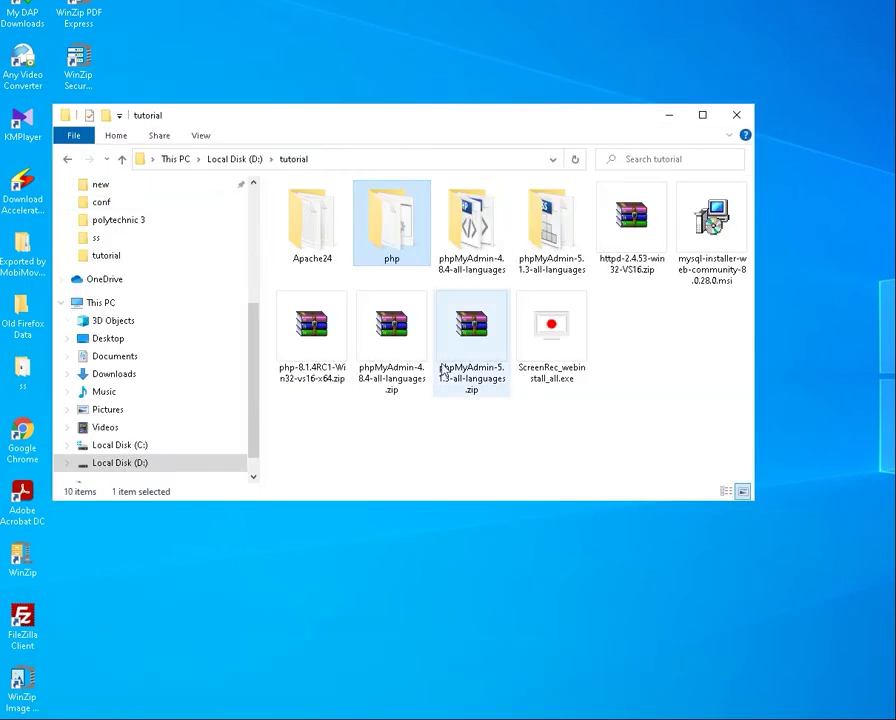
{"action": "double_click", "coordinate": [316, 232]}
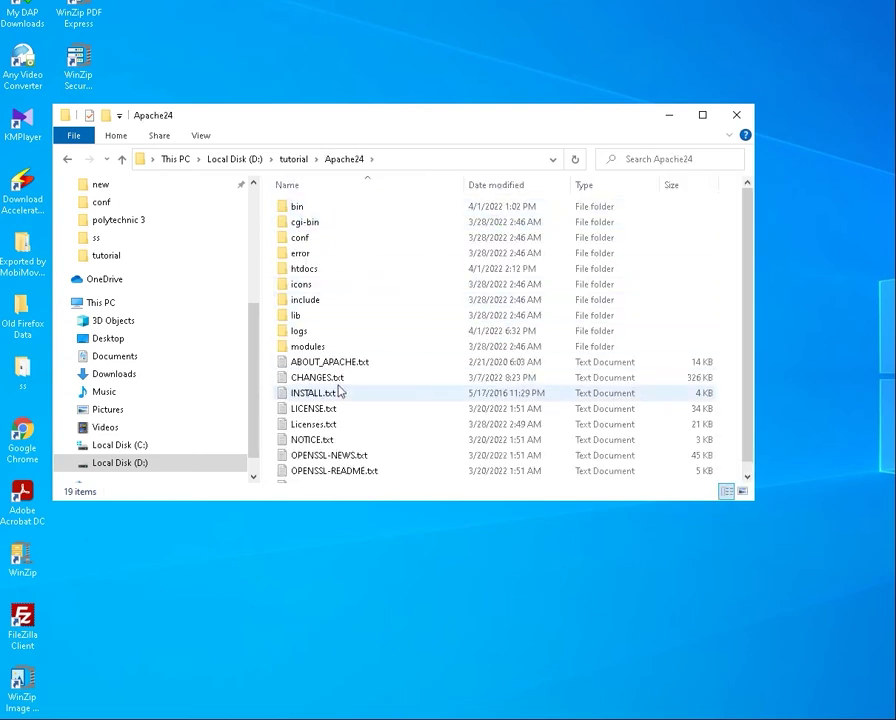
{"action": "double_click", "coordinate": [309, 239]}
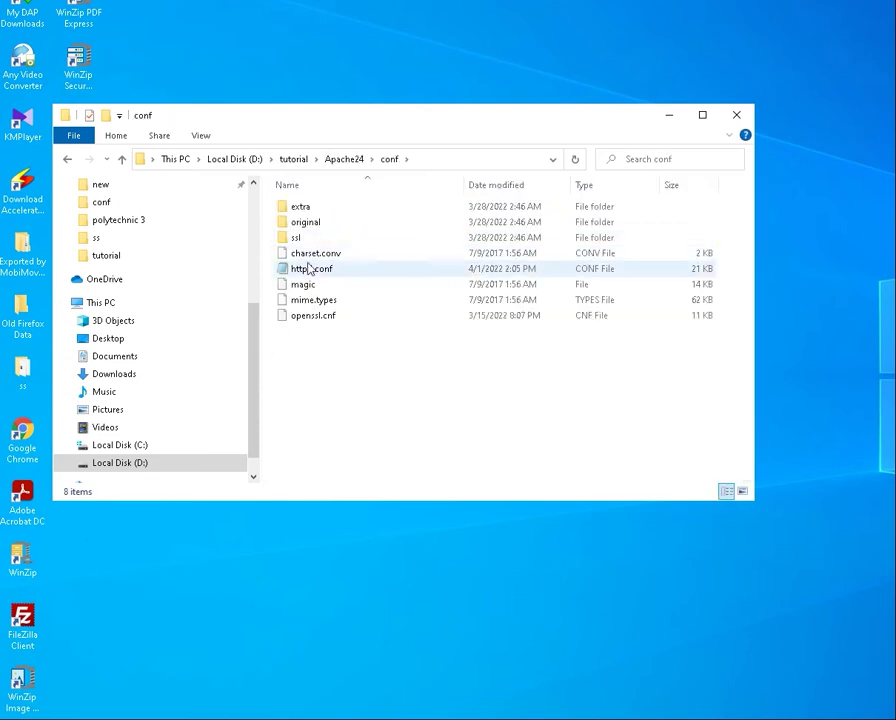
{"action": "left_click", "coordinate": [307, 268]}
{"action": "double_click", "coordinate": [309, 270]}
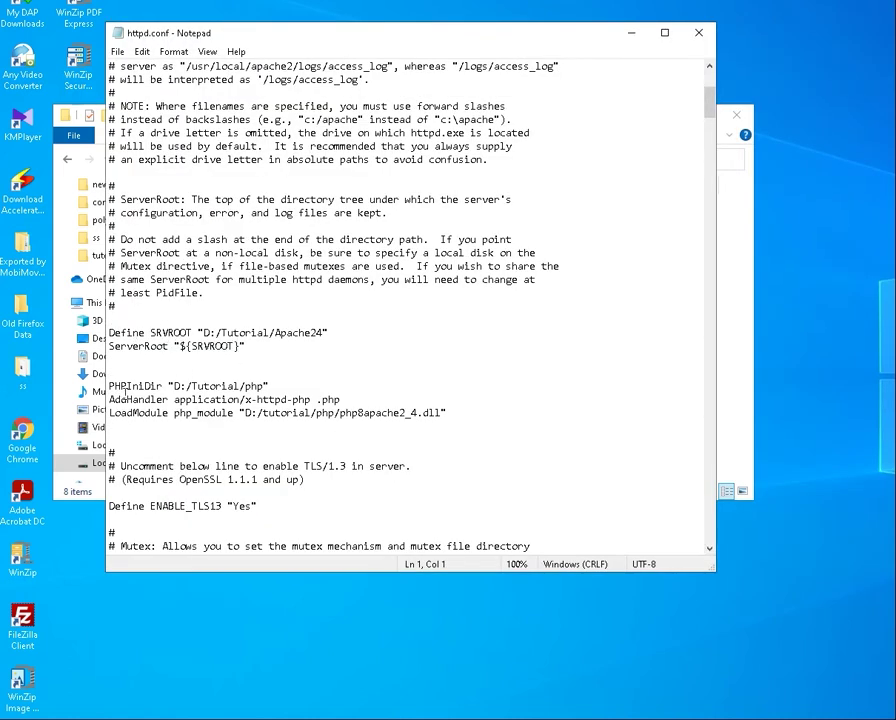
{"action": "left_click", "coordinate": [121, 386]}
{"action": "key", "text": "shift+Right"}
{"action": "key", "text": "shift+Right"}
{"action": "key", "text": "shift+Right"}
{"action": "key", "text": "shift+Right"}
{"action": "key", "text": "shift+Right"}
{"action": "key", "text": "shift+Right"}
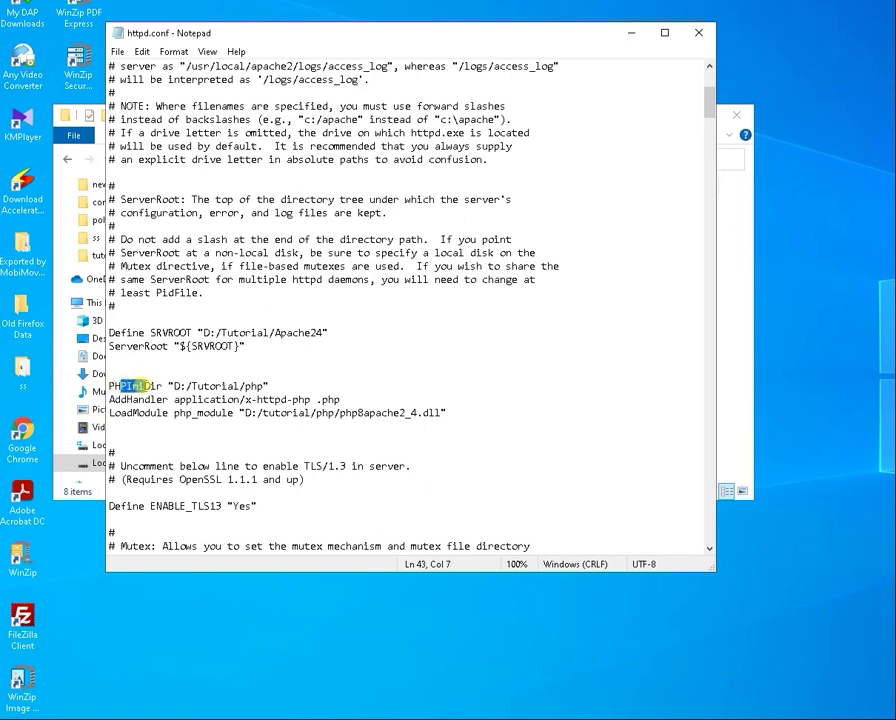
{"action": "key", "text": "Right"}
{"action": "left_click_drag", "start_coordinate": [110, 386], "coordinate": [161, 381]}
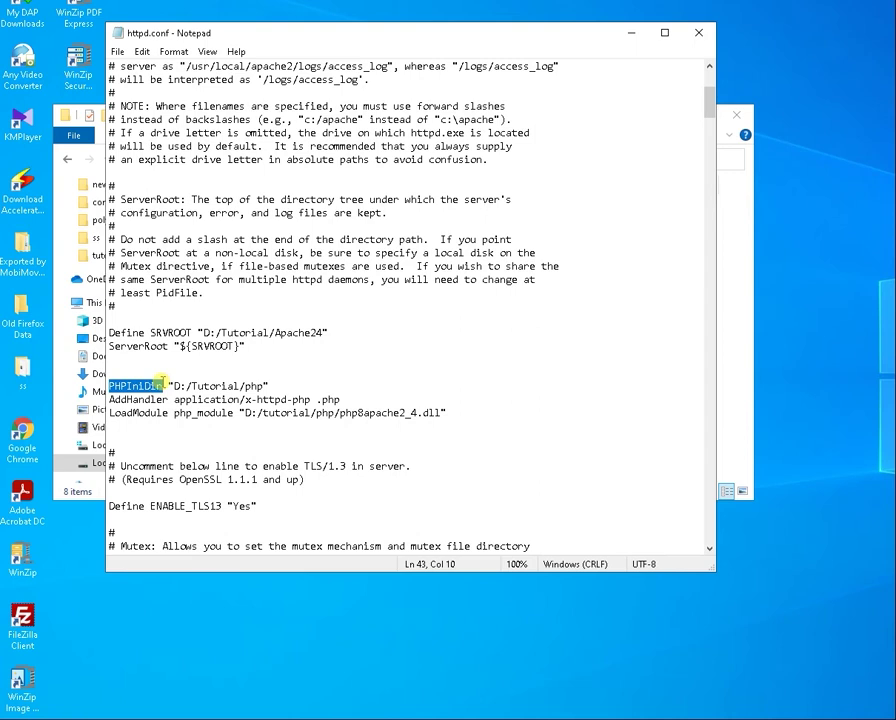
{"action": "left_click", "coordinate": [161, 386]}
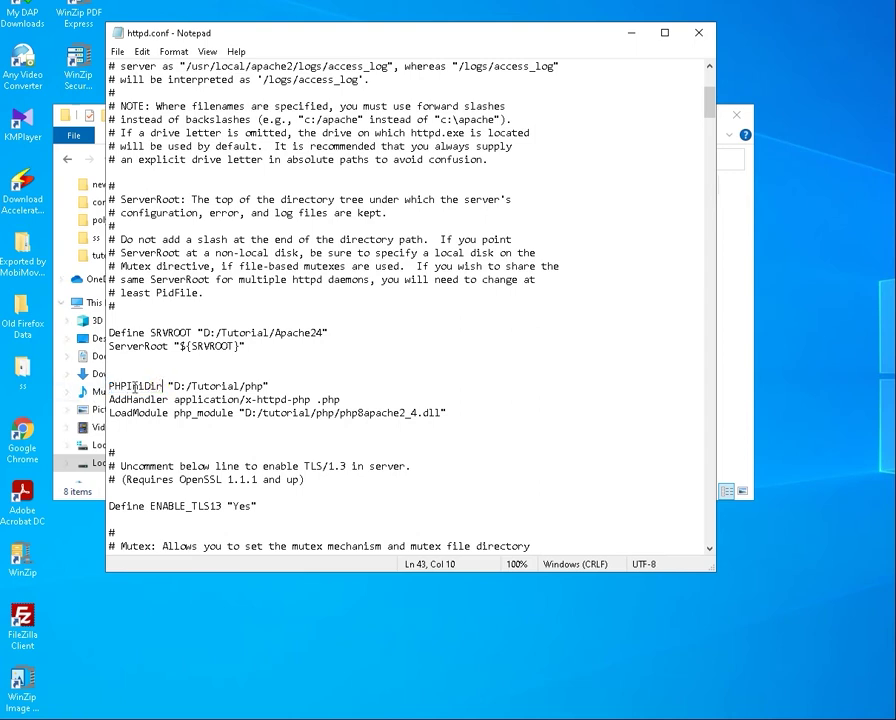
{"action": "left_click", "coordinate": [171, 386]}
{"action": "left_click_drag", "start_coordinate": [172, 386], "coordinate": [264, 386]}
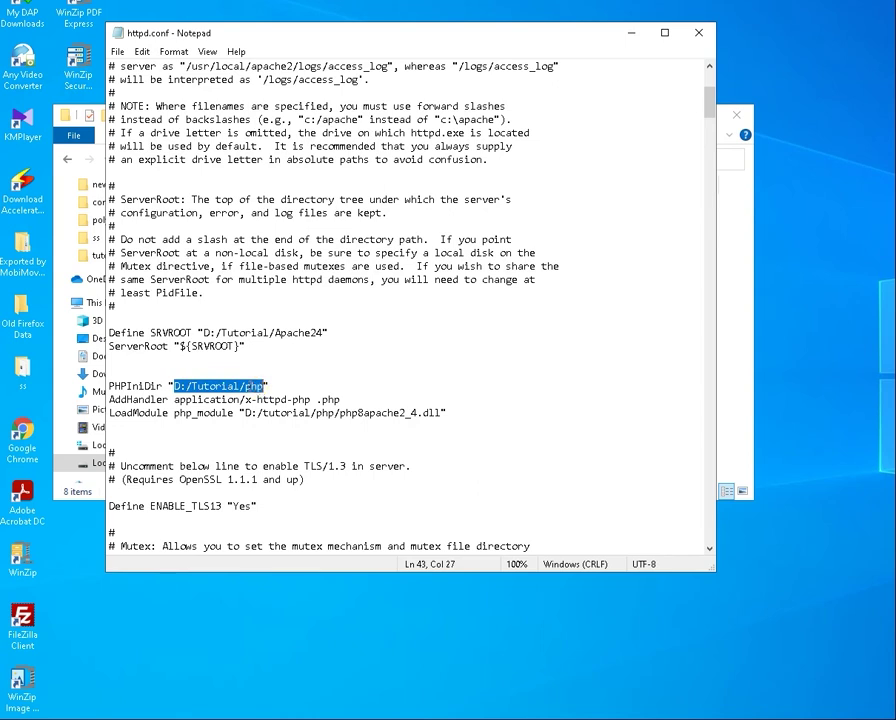
{"action": "left_click", "coordinate": [234, 386]}
{"action": "left_click_drag", "start_coordinate": [173, 386], "coordinate": [264, 386]}
{"action": "left_click_drag", "start_coordinate": [109, 399], "coordinate": [157, 400]}
{"action": "left_click", "coordinate": [190, 400]}
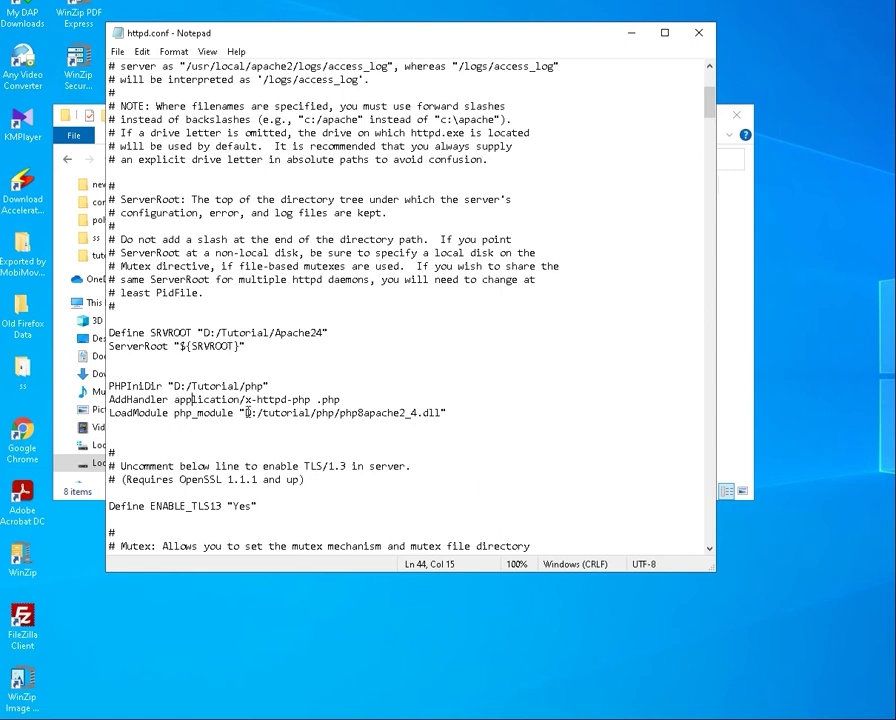
{"action": "left_click", "coordinate": [241, 412]}
{"action": "left_click_drag", "start_coordinate": [242, 412], "coordinate": [248, 412]}
{"action": "left_click", "coordinate": [249, 413]}
{"action": "left_click_drag", "start_coordinate": [249, 413], "coordinate": [333, 418]}
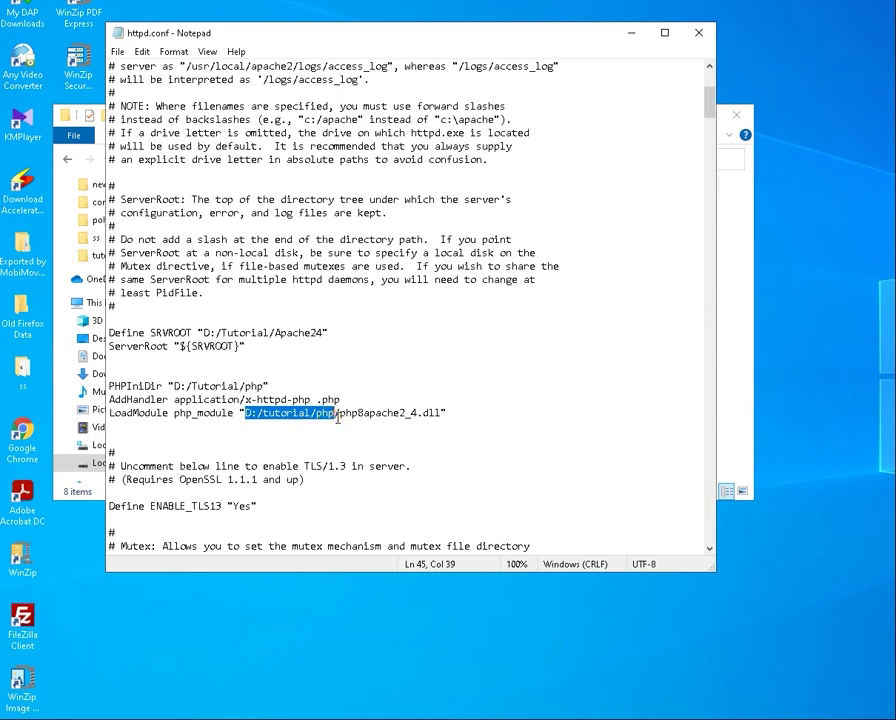
{"action": "left_click", "coordinate": [369, 413]}
{"action": "left_click", "coordinate": [331, 413]}
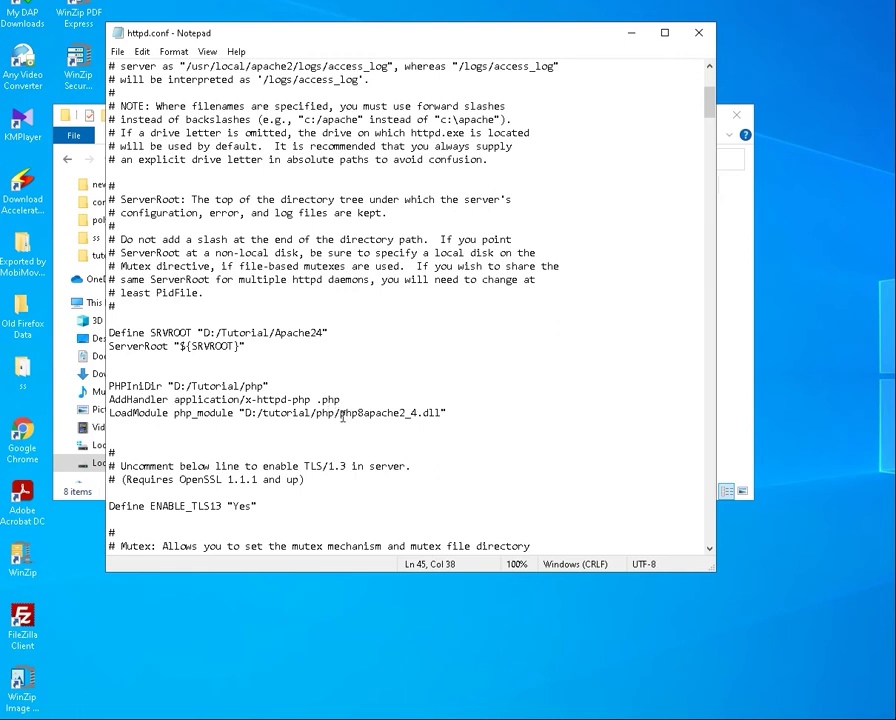
{"action": "left_click_drag", "start_coordinate": [341, 413], "coordinate": [442, 414]}
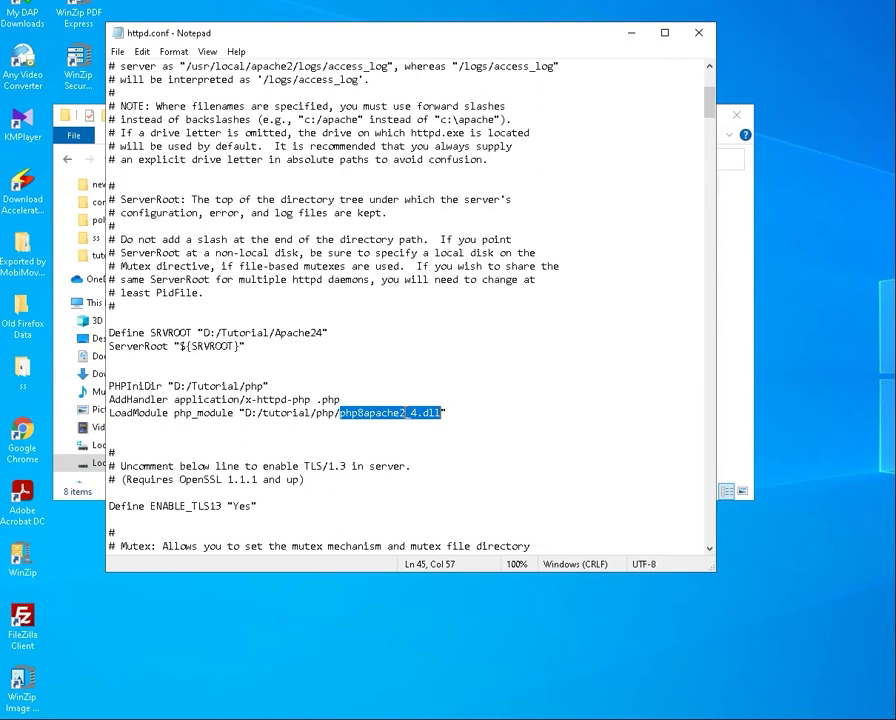
{"action": "left_click", "coordinate": [332, 424]}
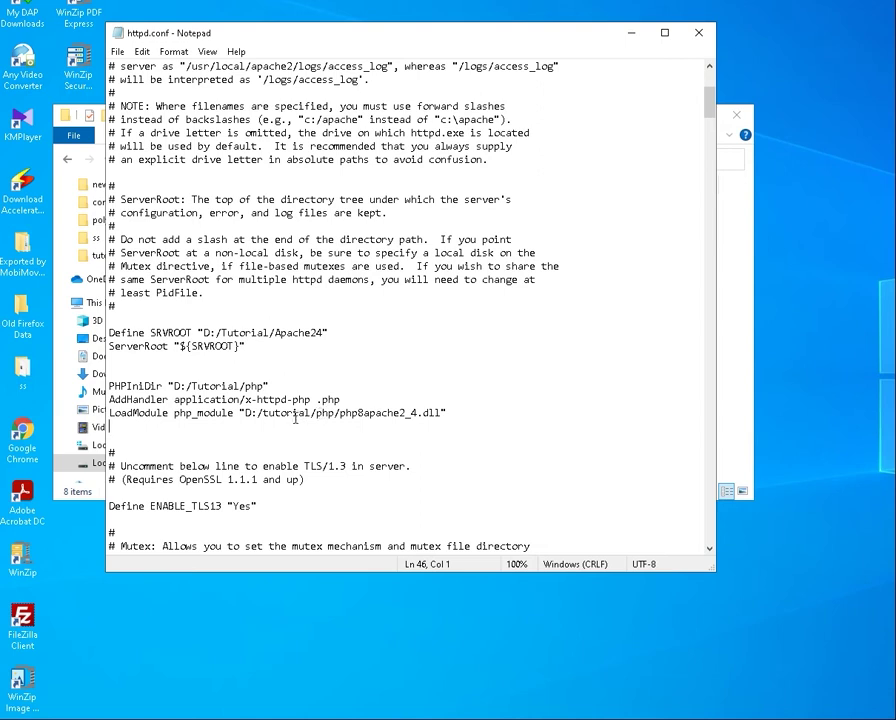
{"action": "left_click_drag", "start_coordinate": [314, 413], "coordinate": [335, 418]}
{"action": "left_click", "coordinate": [316, 412]}
Minimize the httpd.conf editor, open Services, and select the Apache2.4 service
{"action": "left_click", "coordinate": [632, 35]}
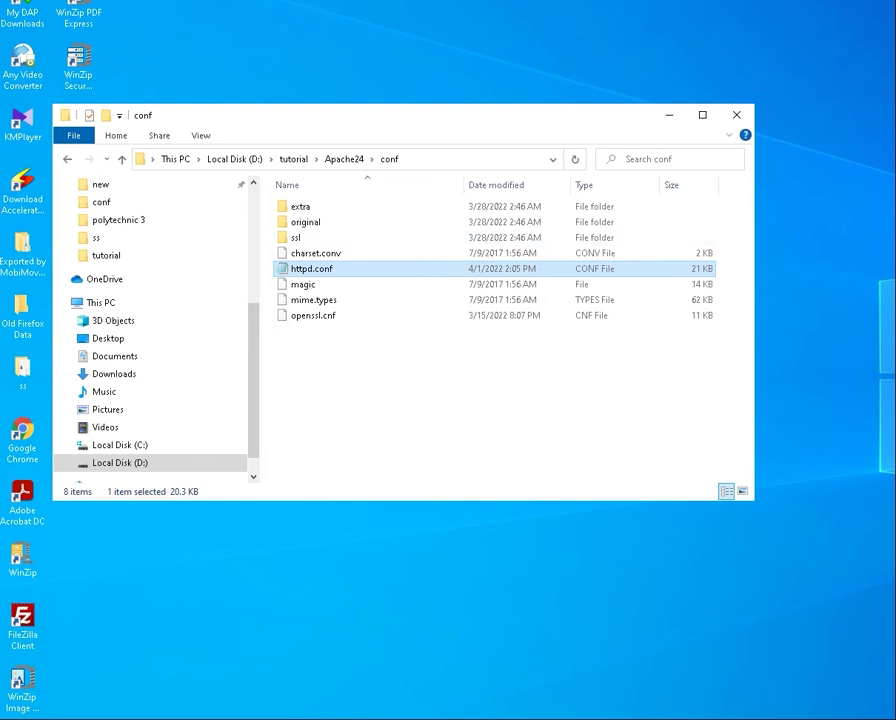
{"action": "mouse_move", "coordinate": [494, 712]}
{"action": "left_click", "coordinate": [592, 700]}
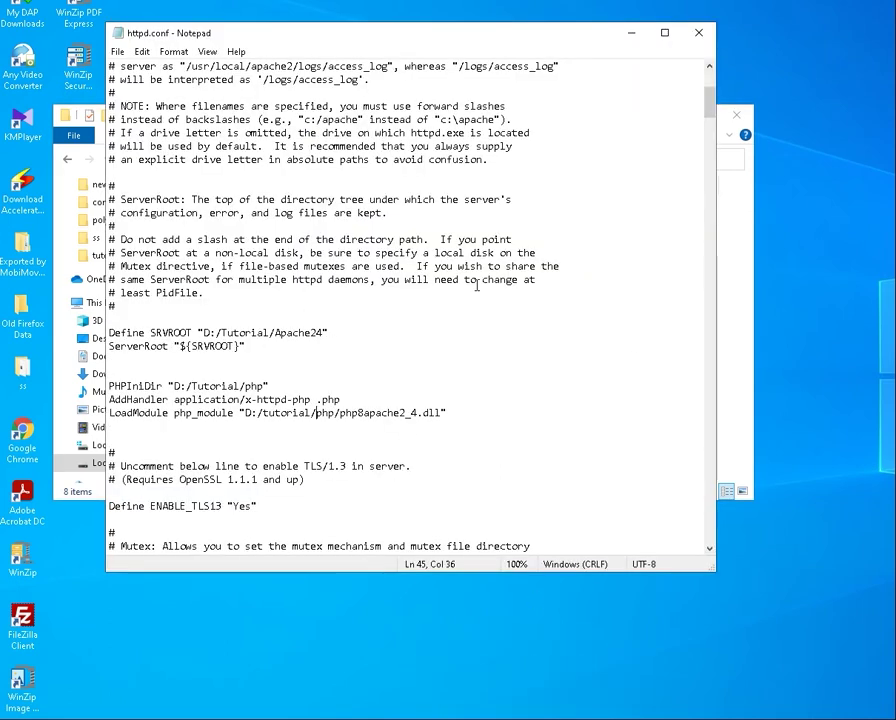
{"action": "left_click", "coordinate": [632, 33]}
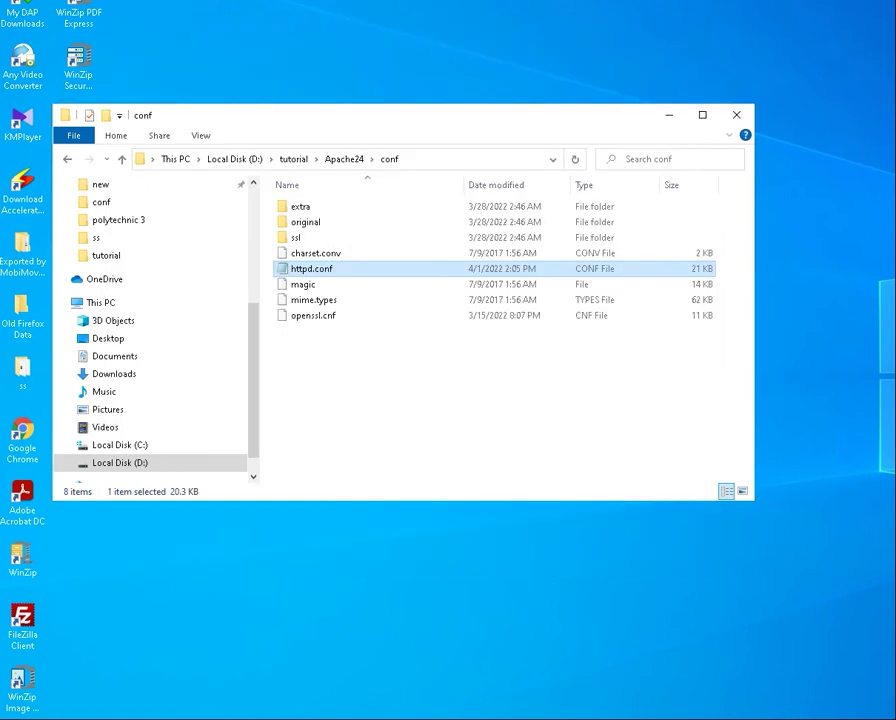
{"action": "key", "text": "super+s"}
{"action": "left_click", "coordinate": [116, 222]}
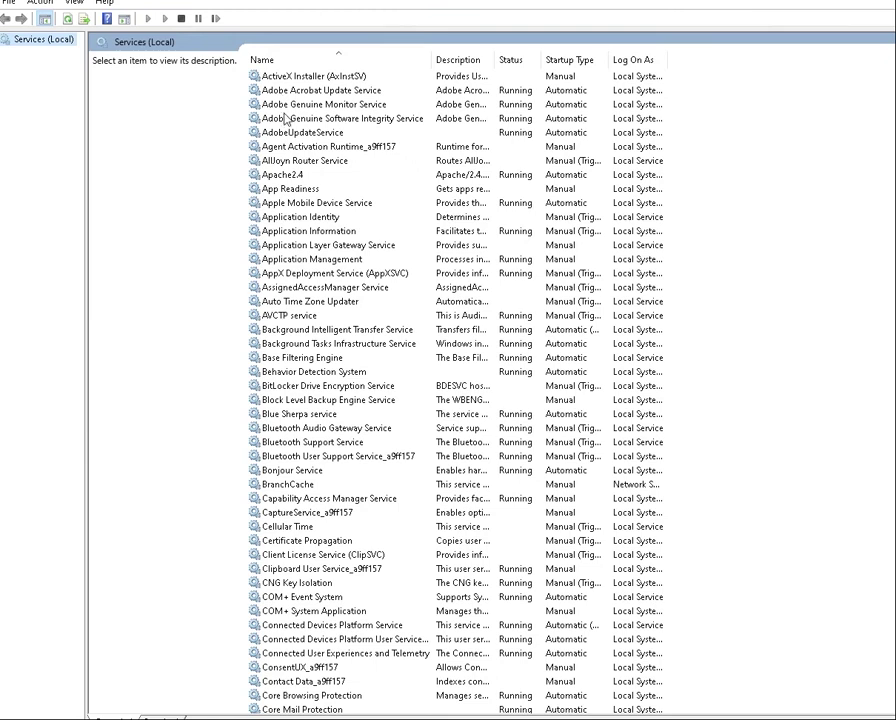
{"action": "left_click", "coordinate": [282, 174]}
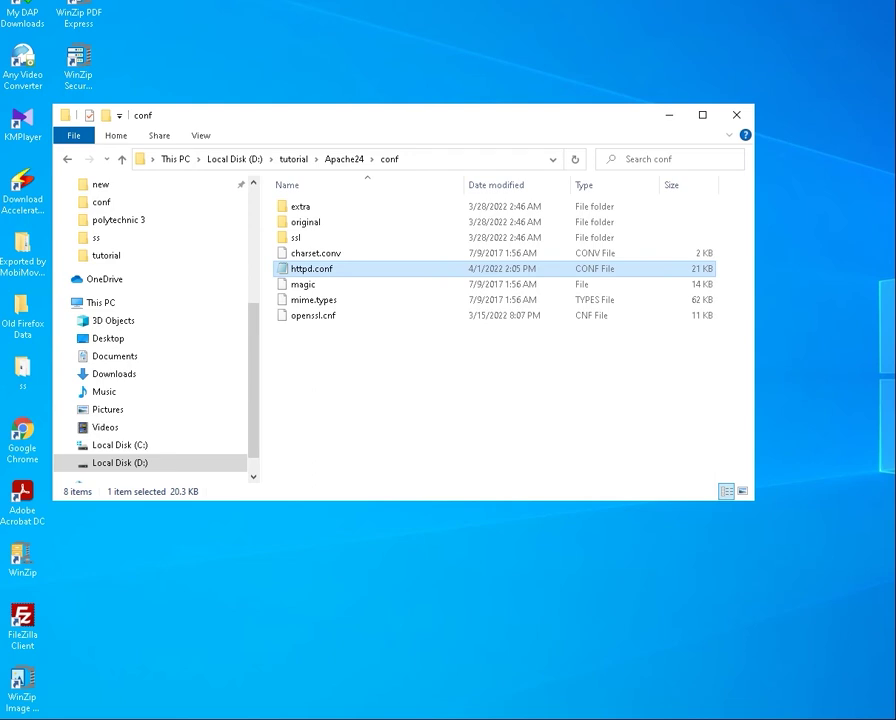
Browse from tutorial into Apache24\htdocs and briefly select test.php
{"action": "left_click", "coordinate": [293, 164]}
{"action": "double_click", "coordinate": [310, 232]}
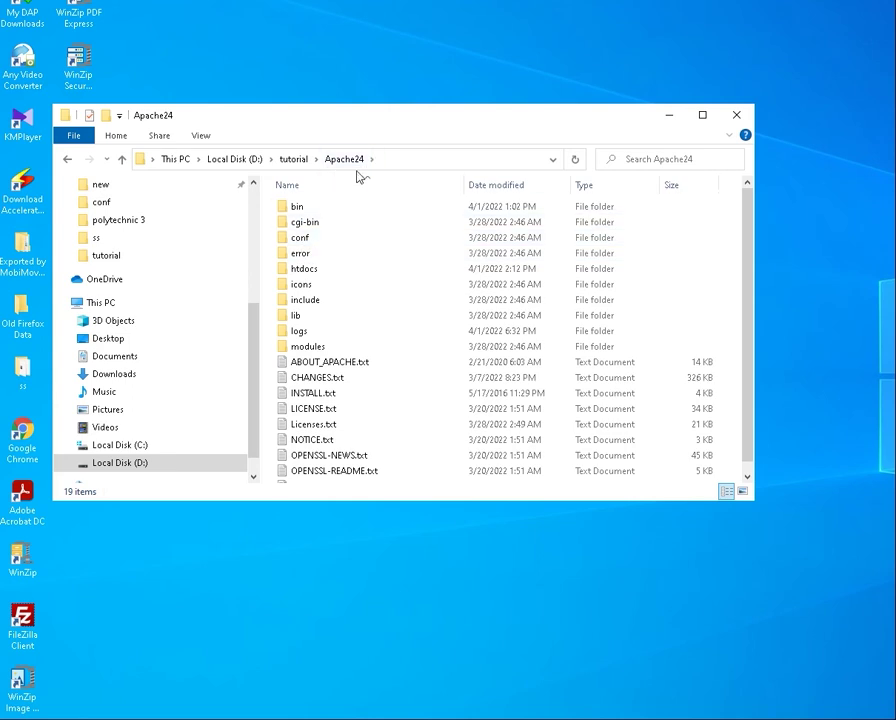
{"action": "double_click", "coordinate": [327, 270]}
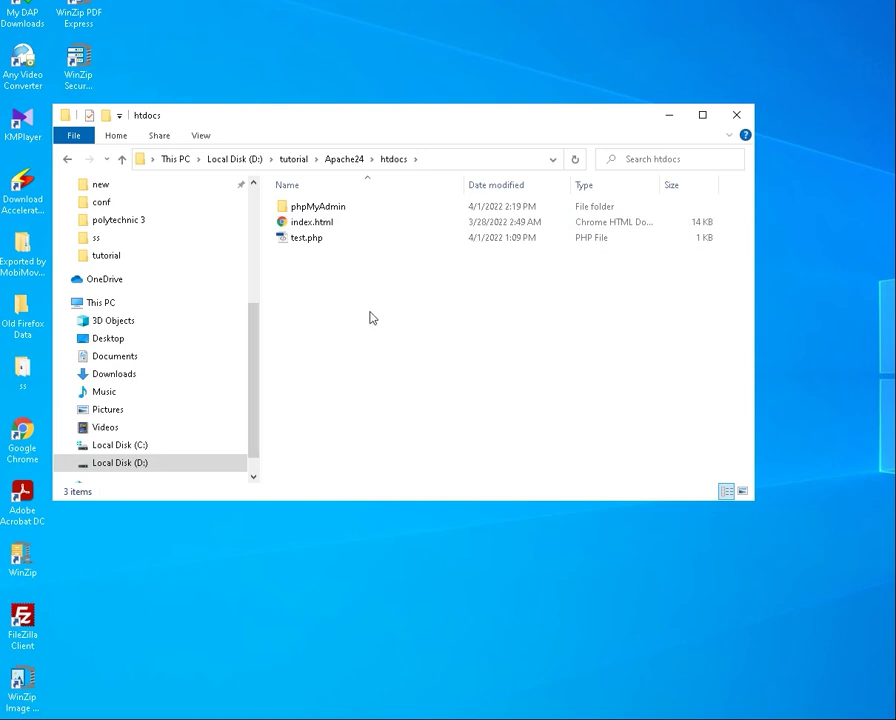
{"action": "left_click", "coordinate": [300, 242]}
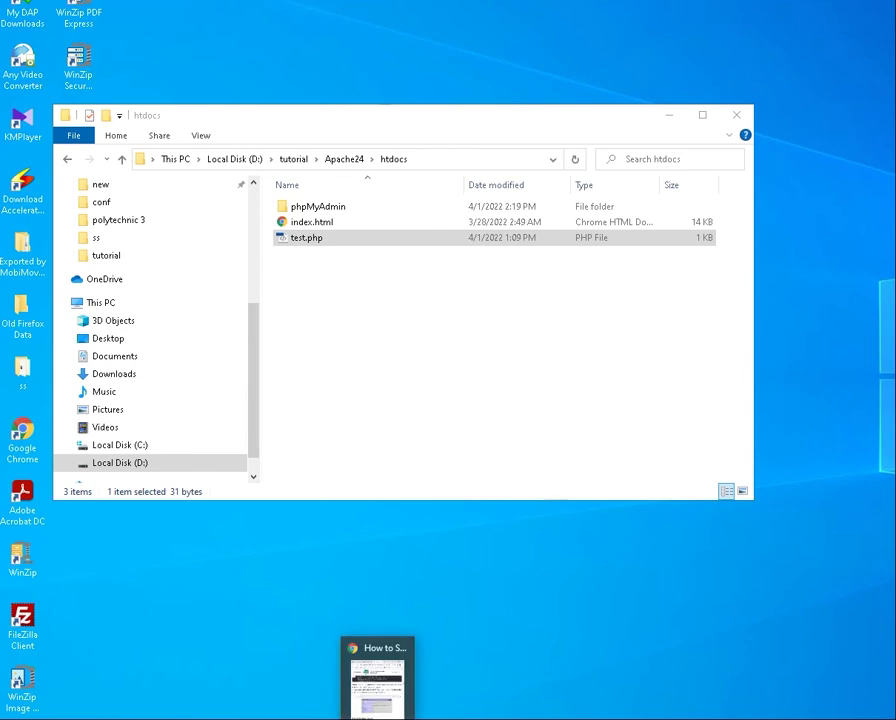
{"action": "left_click", "coordinate": [450, 354]}
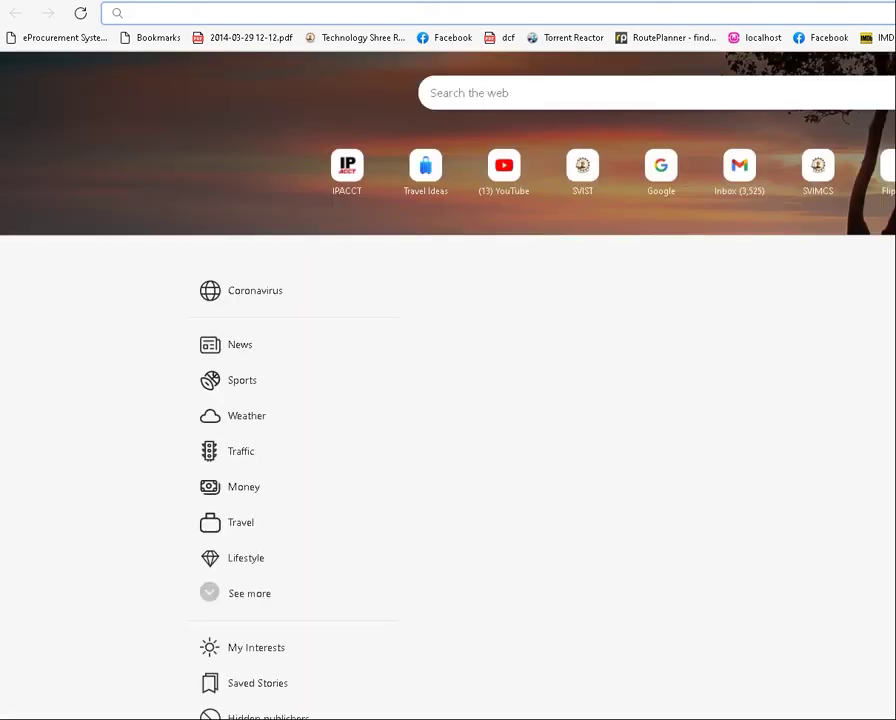
Load localhost in Edge, open test.php and highlight its Hello World! output
{"action": "left_click", "coordinate": [404, 14]}
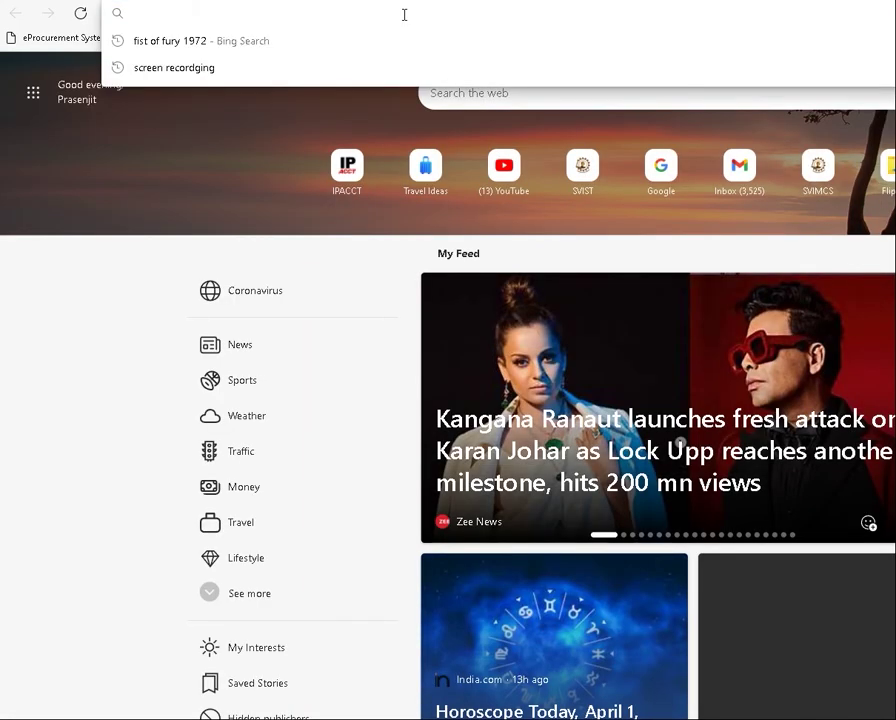
{"action": "type", "text": "localhost/phpMyAdmin/"}
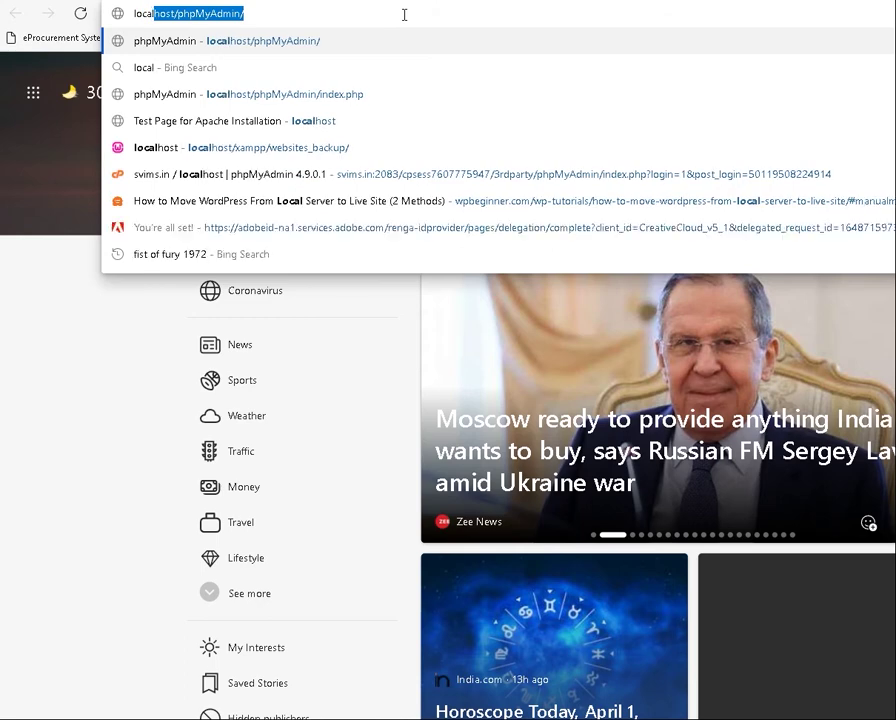
{"action": "key", "text": "Return"}
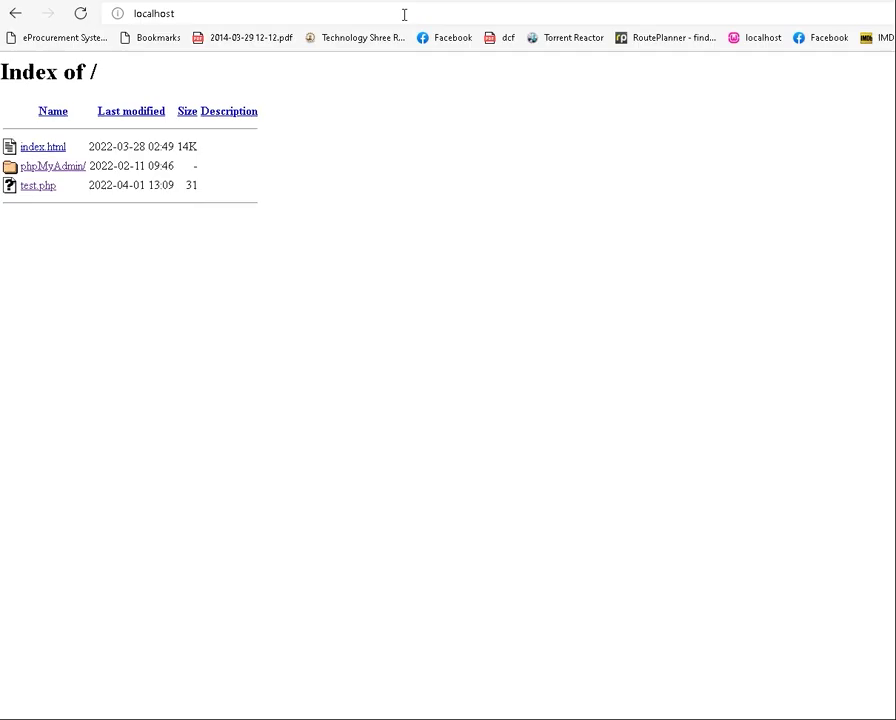
{"action": "left_click", "coordinate": [37, 190]}
{"action": "left_click_drag", "start_coordinate": [4, 64], "coordinate": [62, 68]}
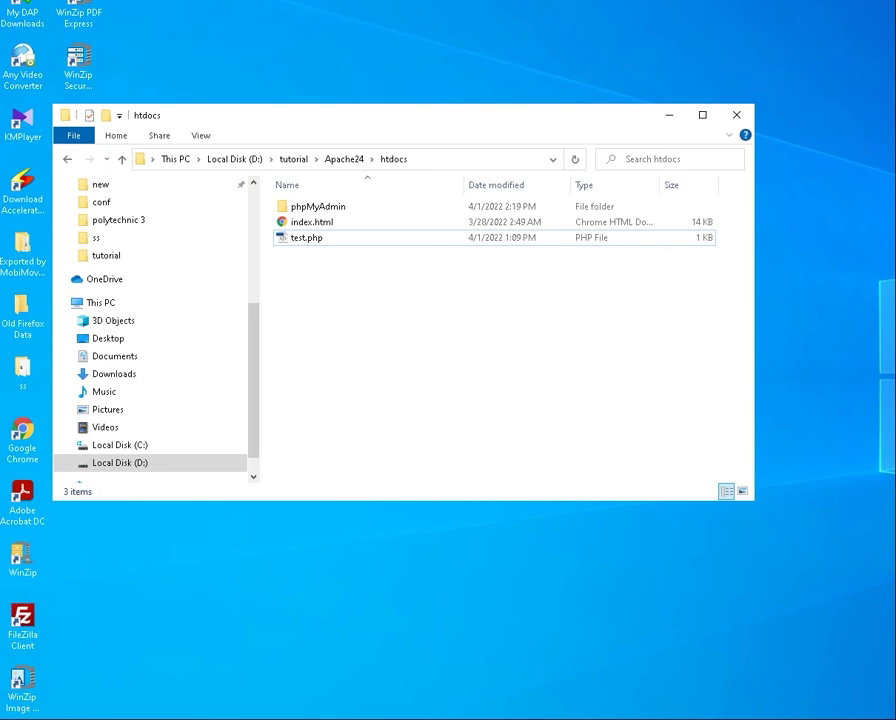
{"action": "left_click", "coordinate": [310, 712]}
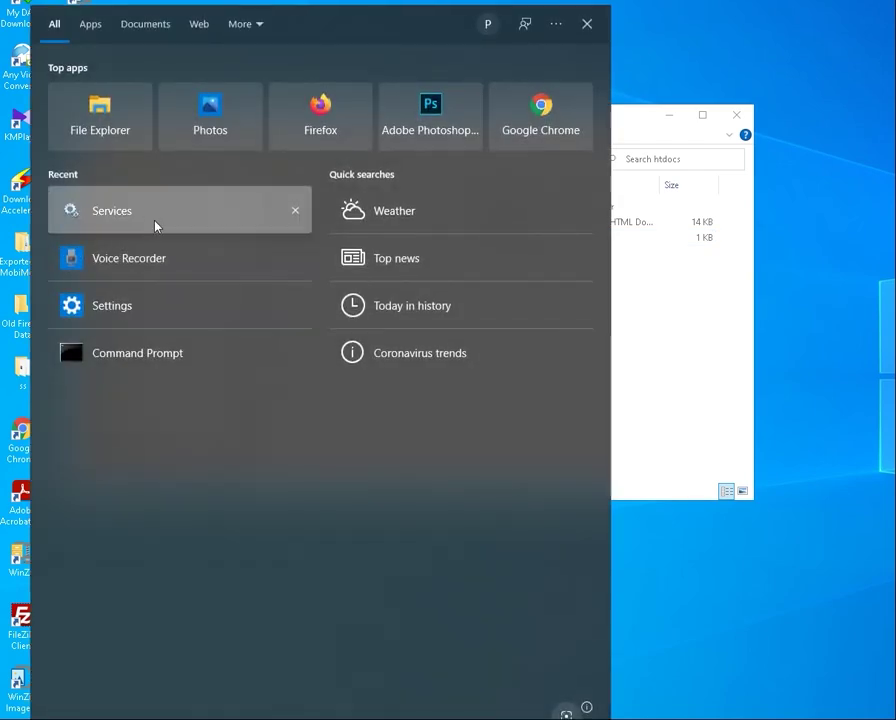
Launch Services, find MySQL80 and stop it, then start it again
{"action": "left_click", "coordinate": [155, 222]}
{"action": "scroll", "coordinate": [313, 311], "scroll_direction": "down", "scroll_amount": 10}
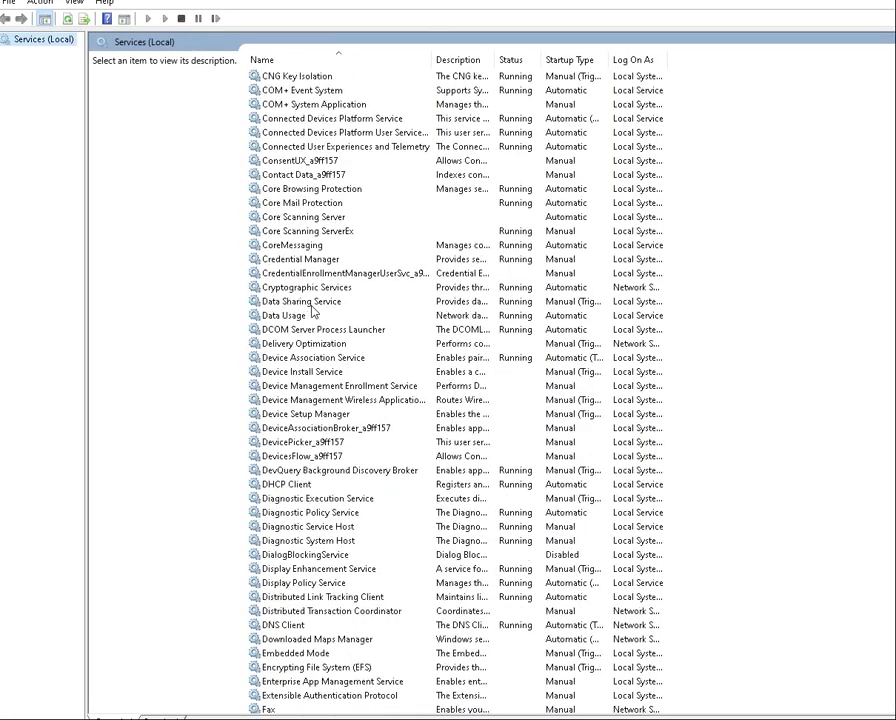
{"action": "scroll", "coordinate": [312, 310], "scroll_direction": "down", "scroll_amount": 20}
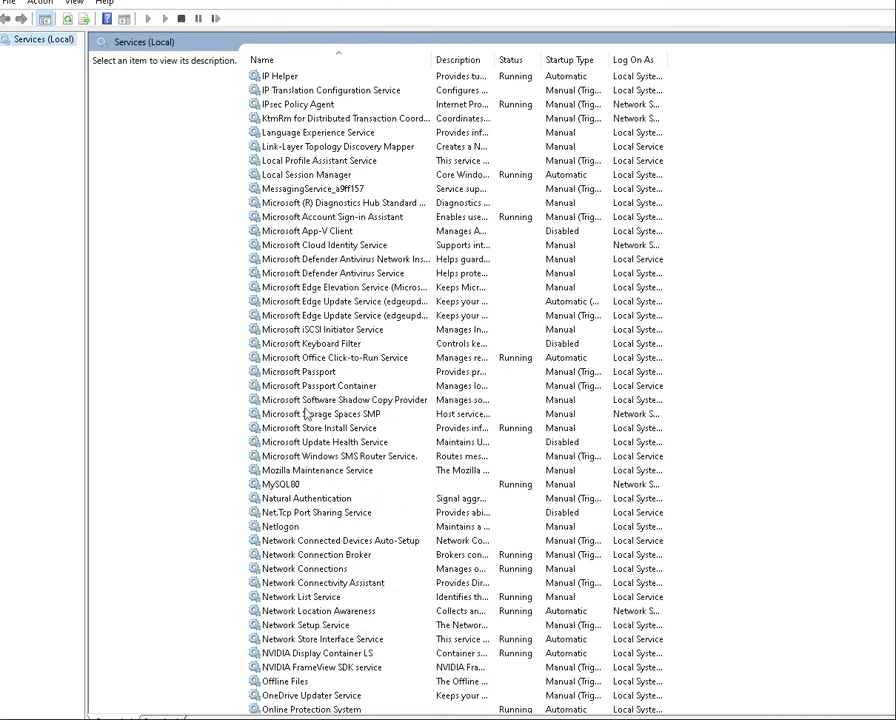
{"action": "left_click", "coordinate": [272, 485]}
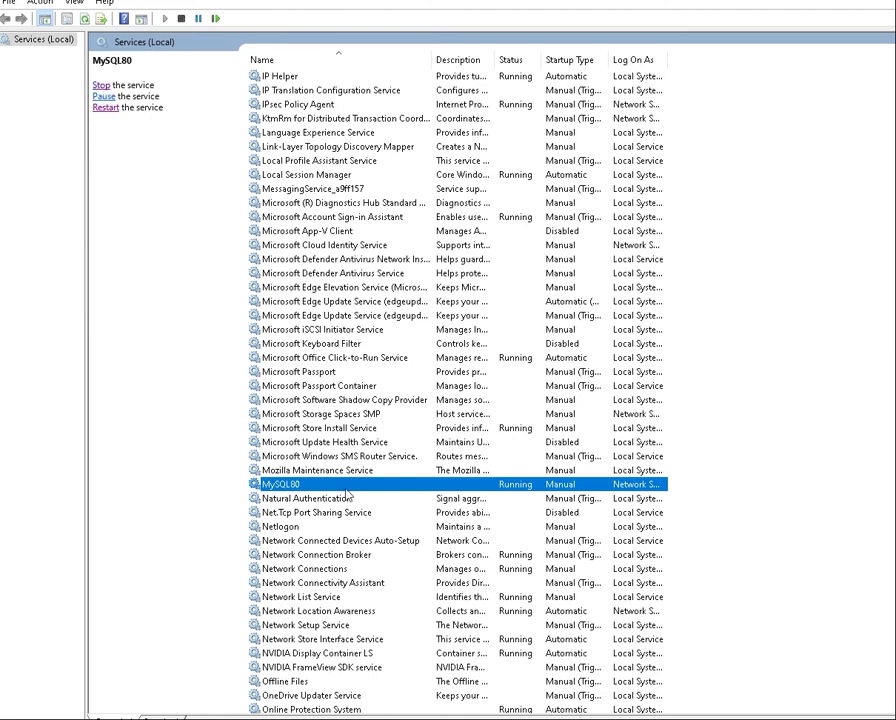
{"action": "left_click", "coordinate": [101, 86]}
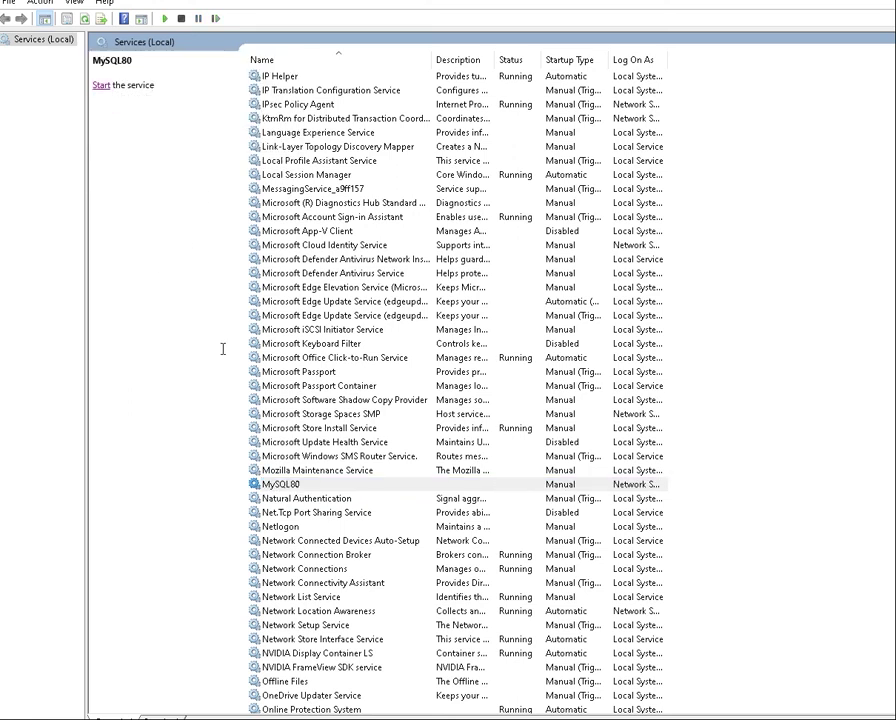
{"action": "left_click", "coordinate": [101, 86]}
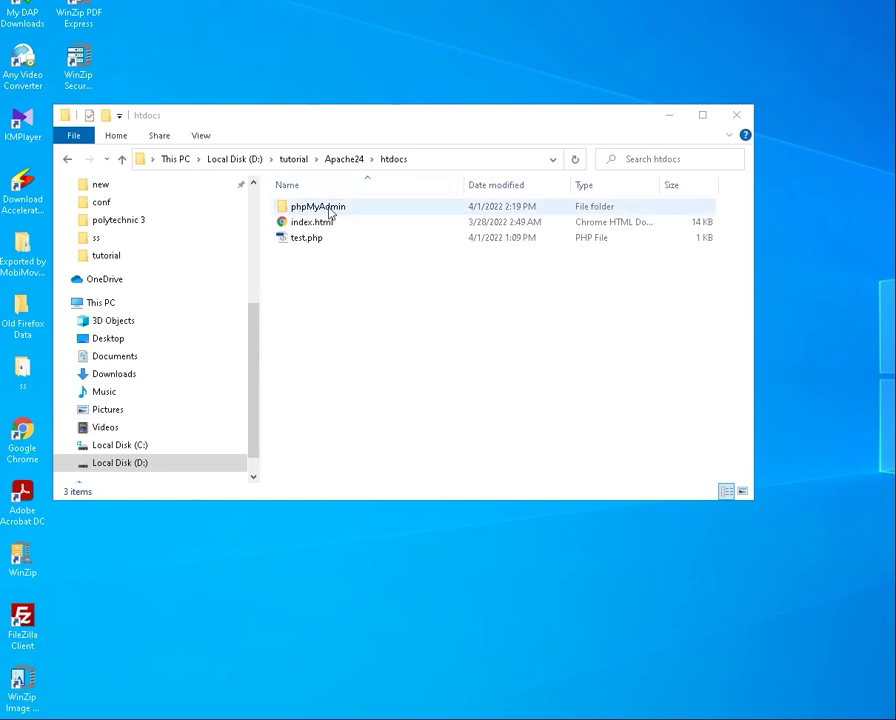
Browse from tutorial into Apache24\htdocs\phpMyAdmin and look over its files
{"action": "left_click", "coordinate": [296, 159]}
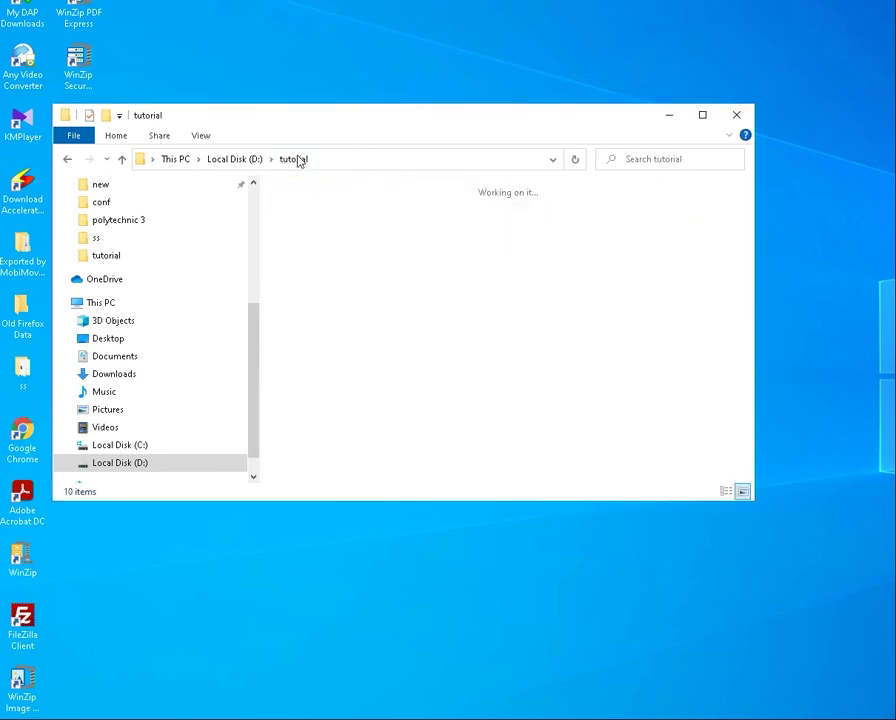
{"action": "double_click", "coordinate": [320, 232]}
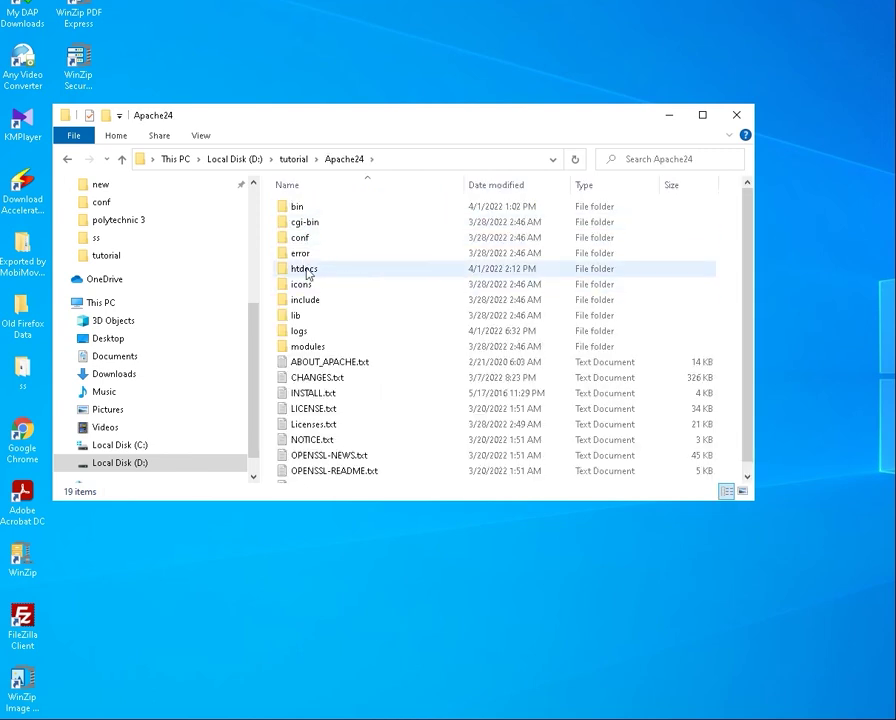
{"action": "double_click", "coordinate": [310, 272]}
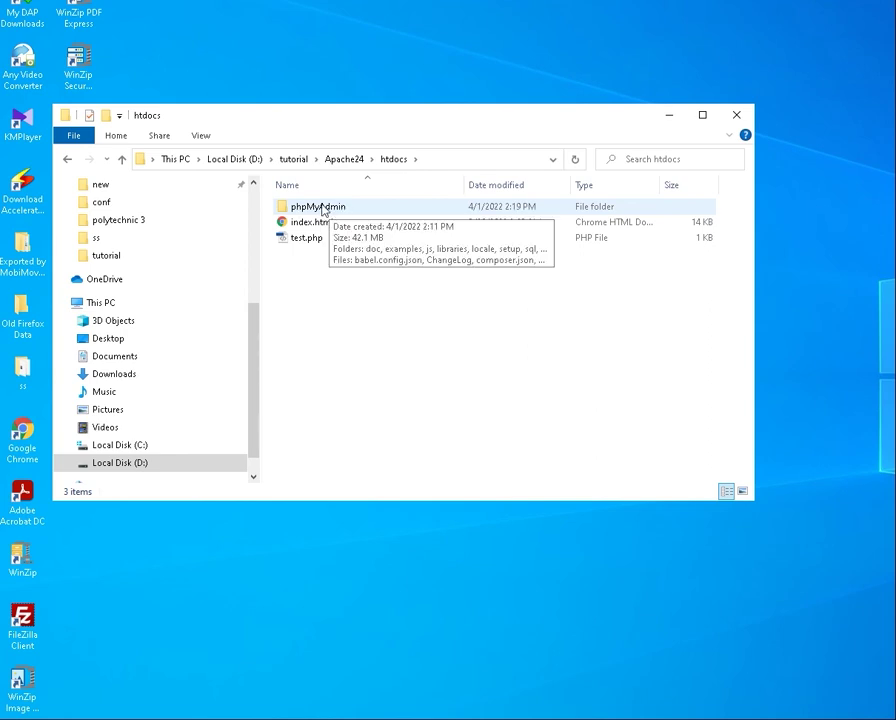
{"action": "double_click", "coordinate": [322, 207]}
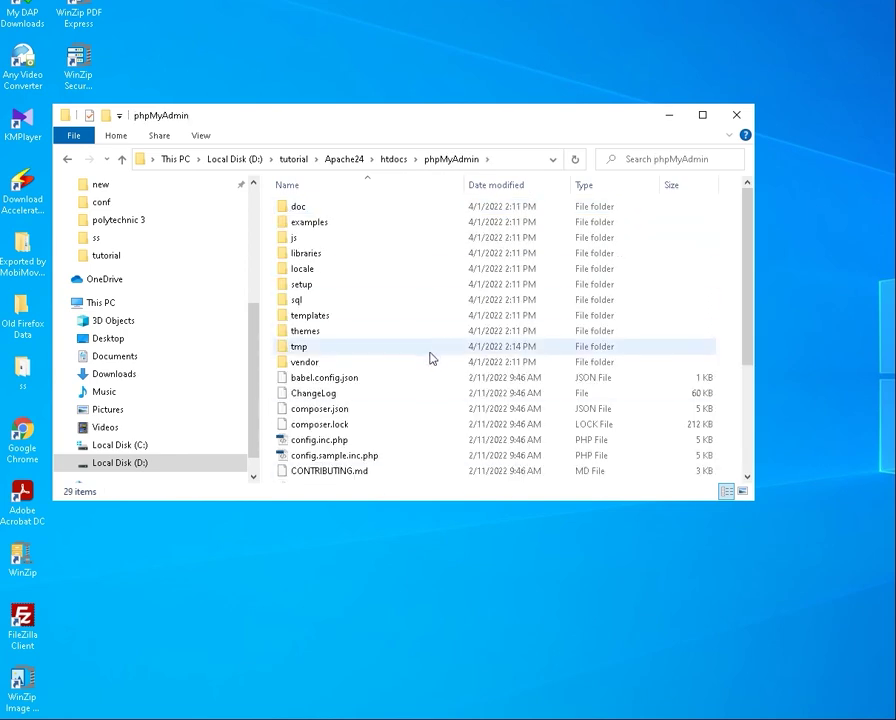
{"action": "scroll", "coordinate": [430, 356], "scroll_direction": "down", "scroll_amount": 4}
{"action": "scroll", "coordinate": [433, 355], "scroll_direction": "up", "scroll_amount": 4}
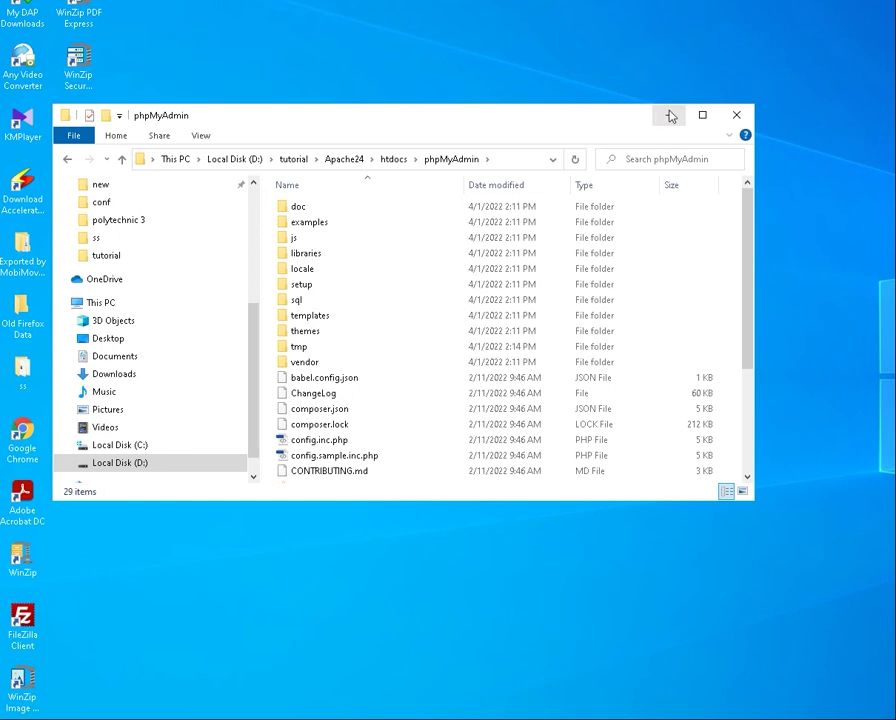
Return to the Apache24 folder and open its conf folder
{"action": "left_click", "coordinate": [395, 160]}
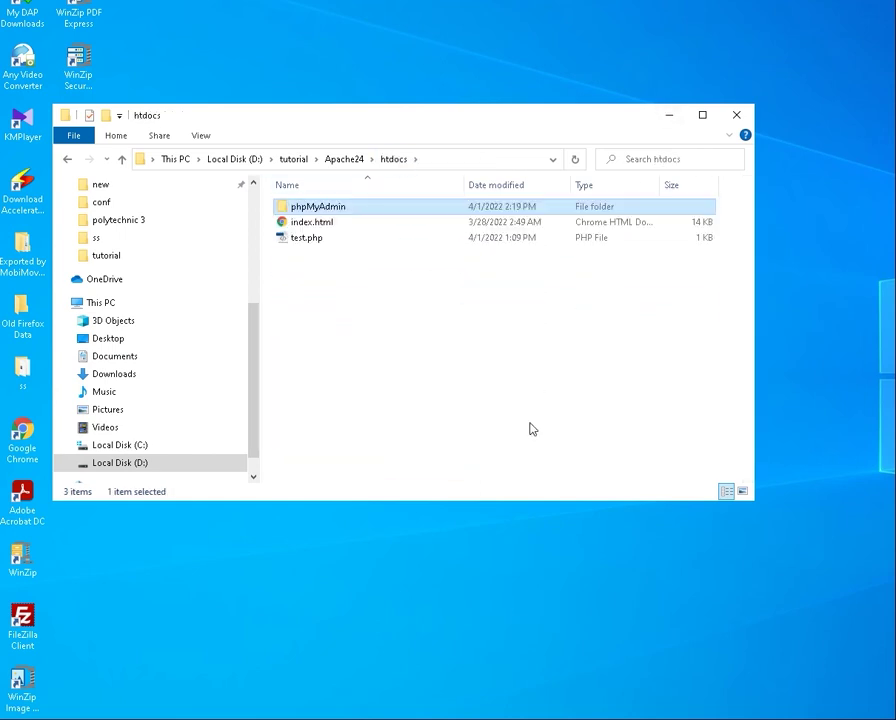
{"action": "left_click", "coordinate": [338, 161]}
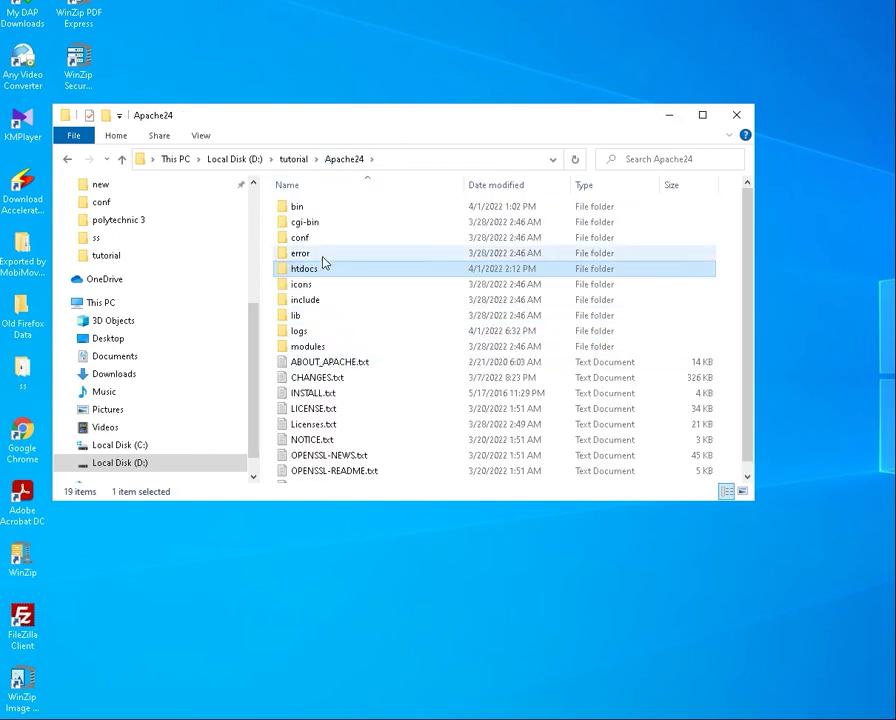
{"action": "double_click", "coordinate": [323, 241]}
Open httpd.conf from the conf folder in Notepad
{"action": "double_click", "coordinate": [311, 272]}
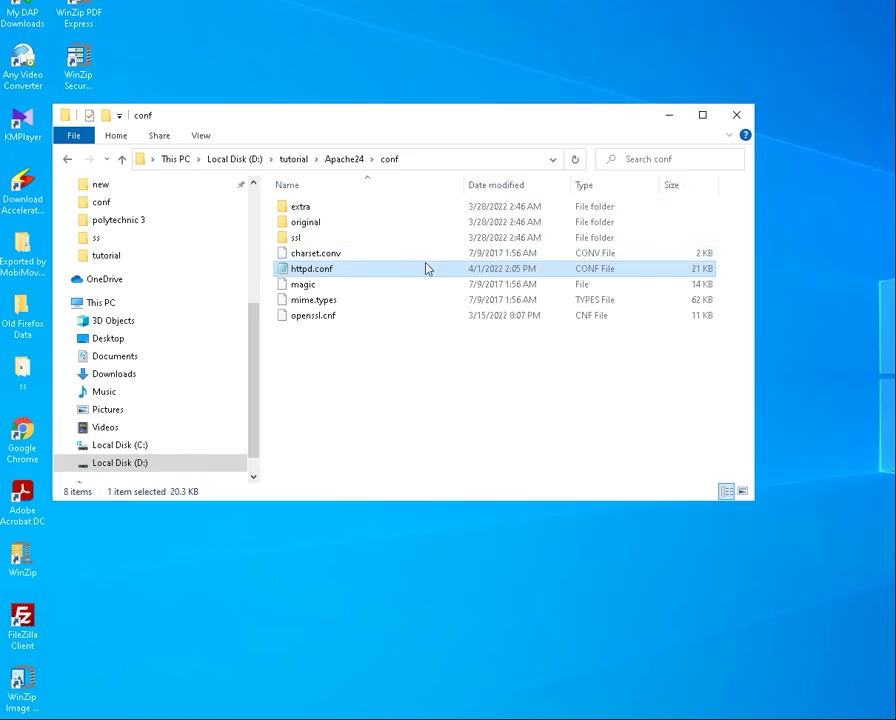
{"action": "right_click", "coordinate": [313, 273]}
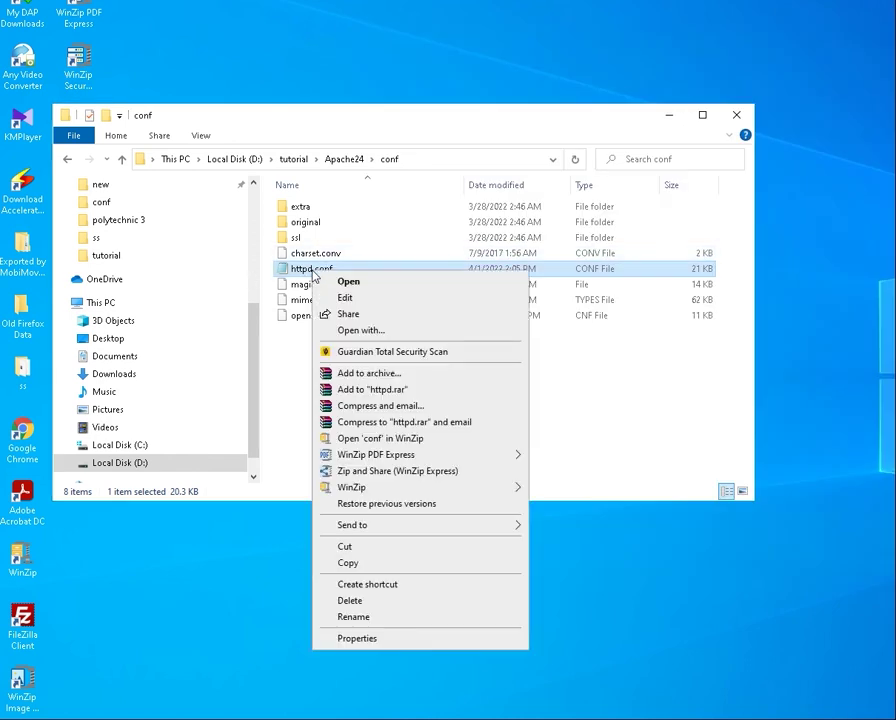
{"action": "left_click", "coordinate": [382, 331]}
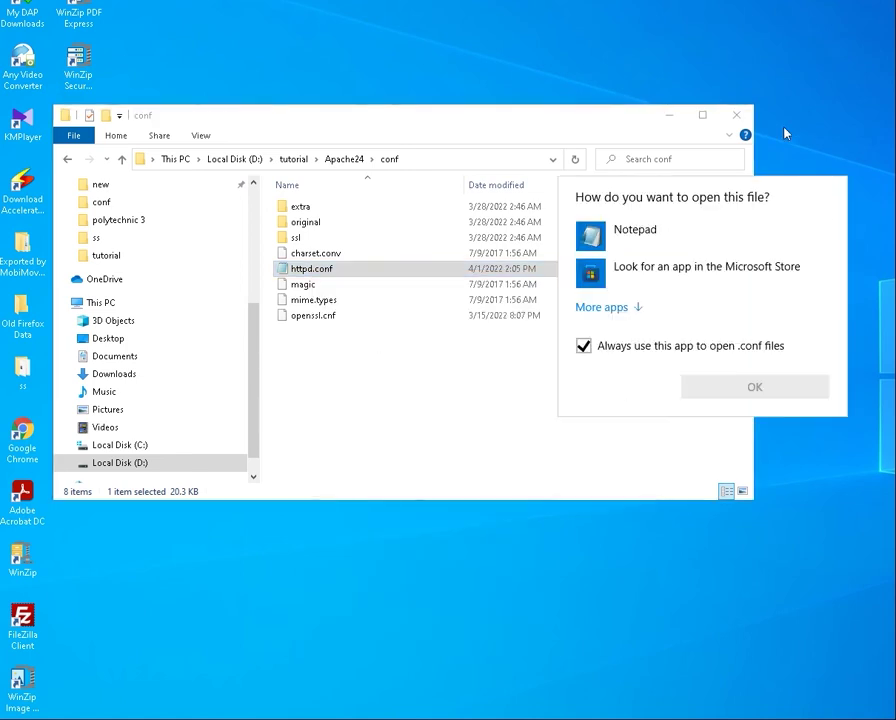
{"action": "key", "text": "Escape"}
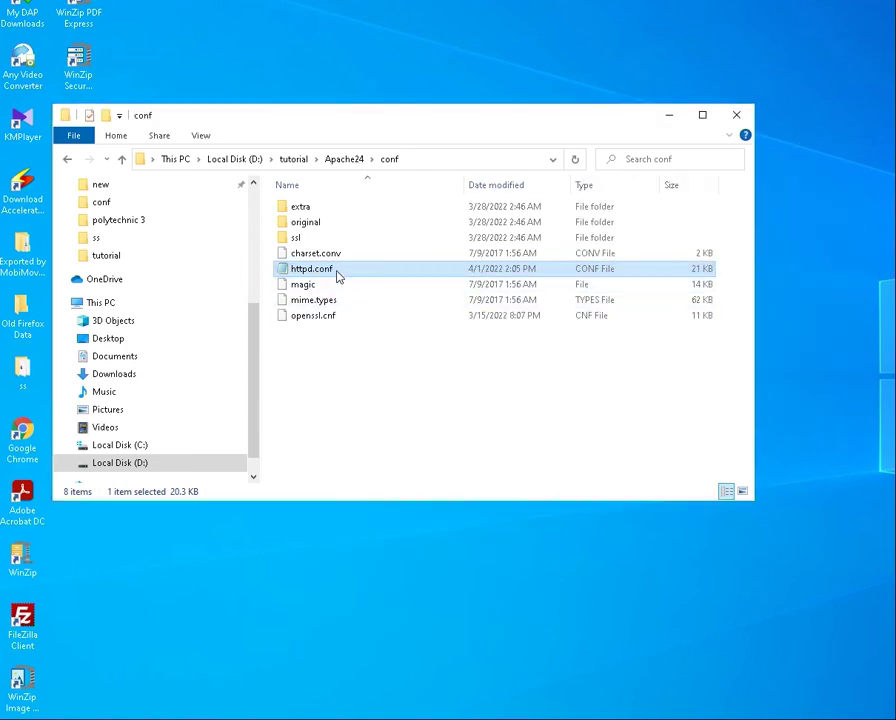
{"action": "double_click", "coordinate": [338, 271]}
Resize the Notepad window, skim httpd.conf, and bring up Find
{"action": "scroll", "coordinate": [549, 469], "scroll_direction": "down", "scroll_amount": 8}
{"action": "scroll", "coordinate": [549, 469], "scroll_direction": "down", "scroll_amount": 14}
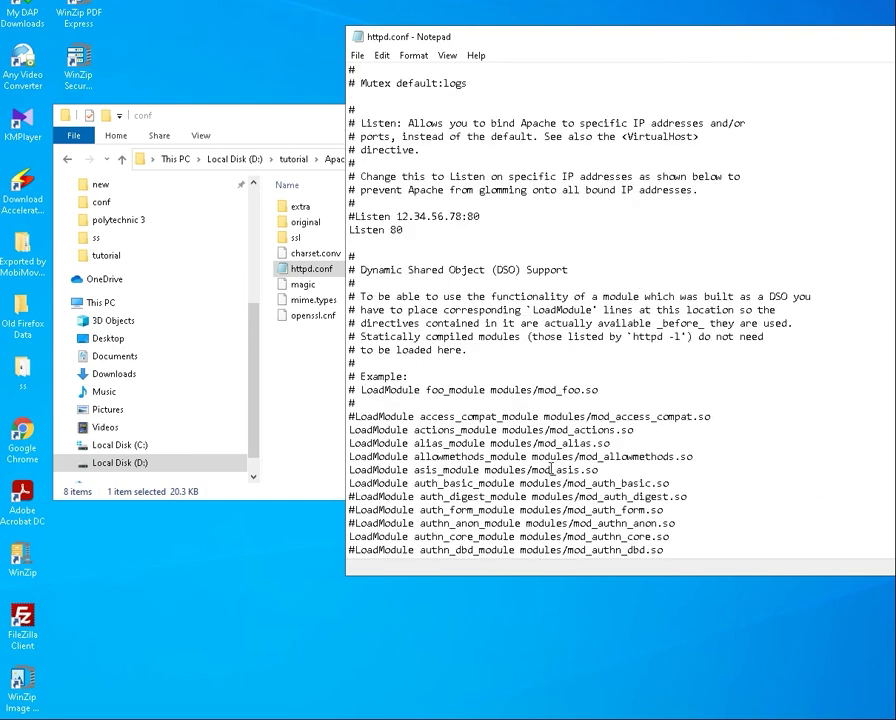
{"action": "scroll", "coordinate": [560, 472], "scroll_direction": "up", "scroll_amount": 4}
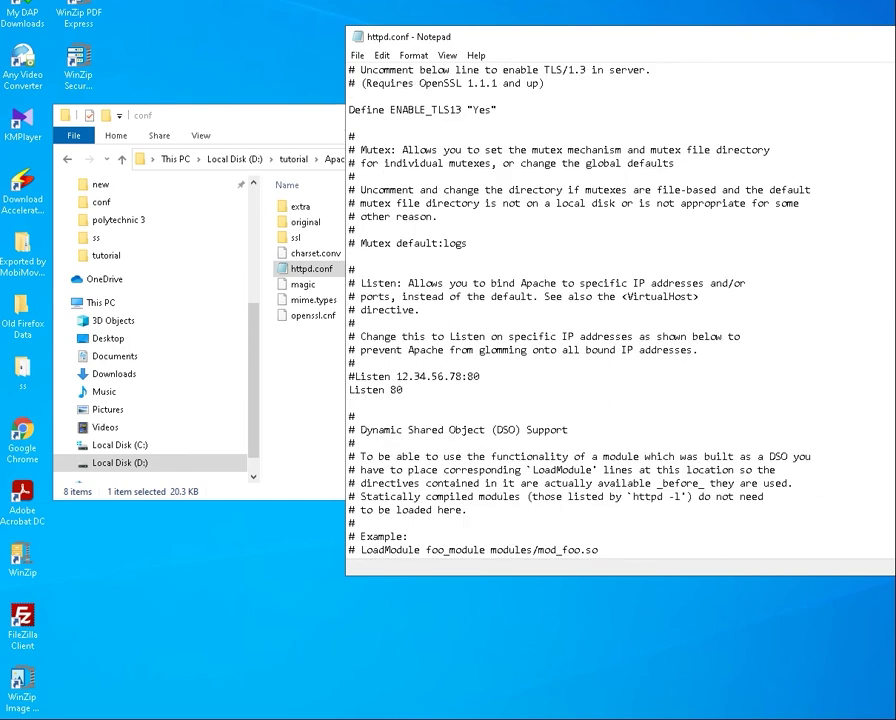
{"action": "left_click_drag", "start_coordinate": [620, 40], "coordinate": [432, 46]}
{"action": "scroll", "coordinate": [423, 400], "scroll_direction": "down", "scroll_amount": 5}
{"action": "scroll", "coordinate": [423, 400], "scroll_direction": "down", "scroll_amount": 3}
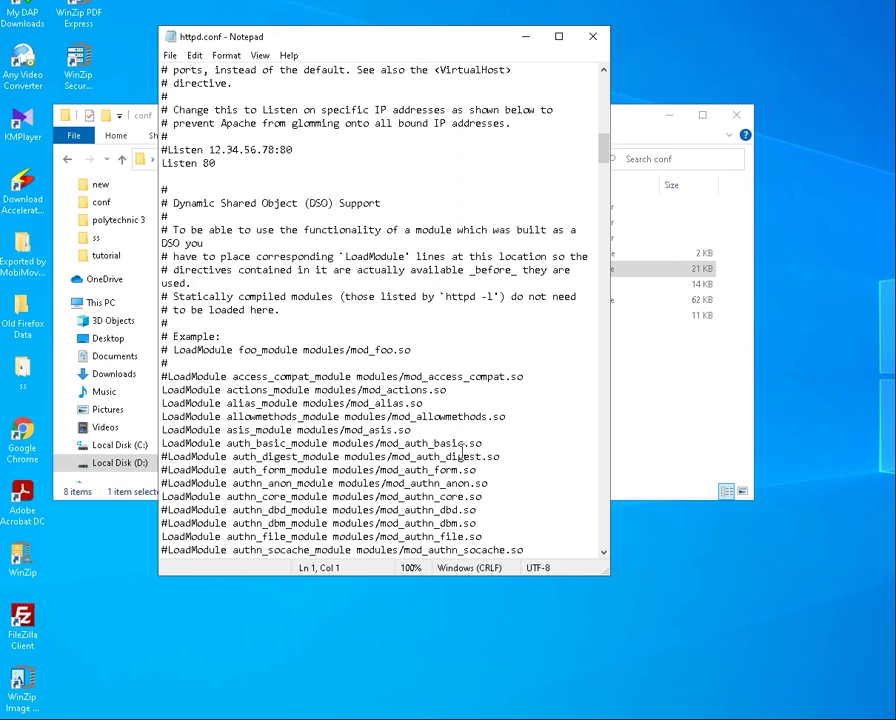
{"action": "left_click", "coordinate": [383, 382]}
{"action": "key", "text": "ctrl+f"}
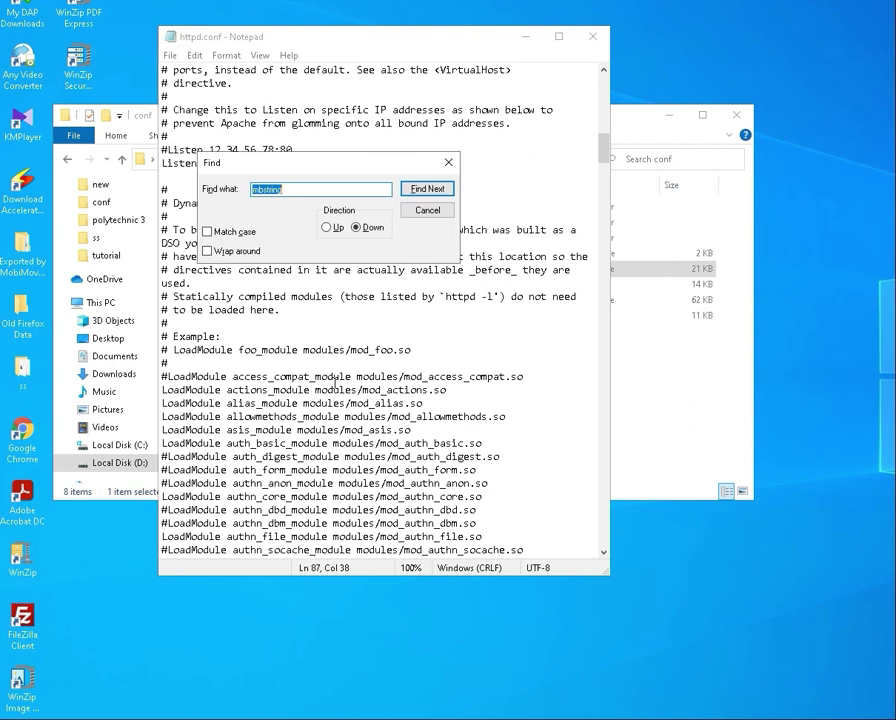
Search for dir_module and highlight 'php' in the DirectoryIndex index.php line
{"action": "type", "text": "di"}
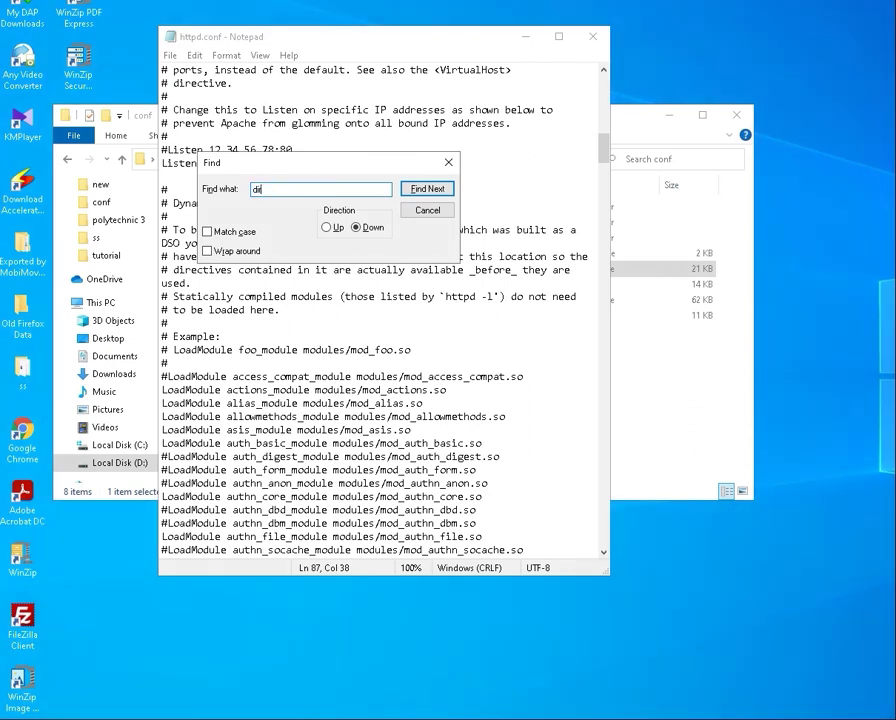
{"action": "type", "text": "r_module"}
{"action": "key", "text": "Return"}
{"action": "key", "text": "Return"}
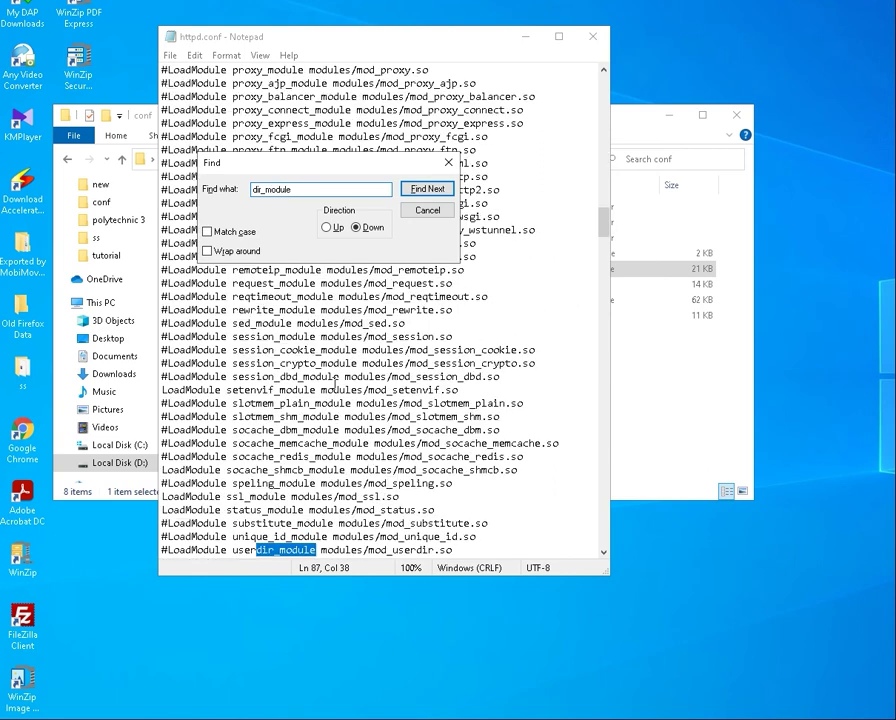
{"action": "key", "text": "Return"}
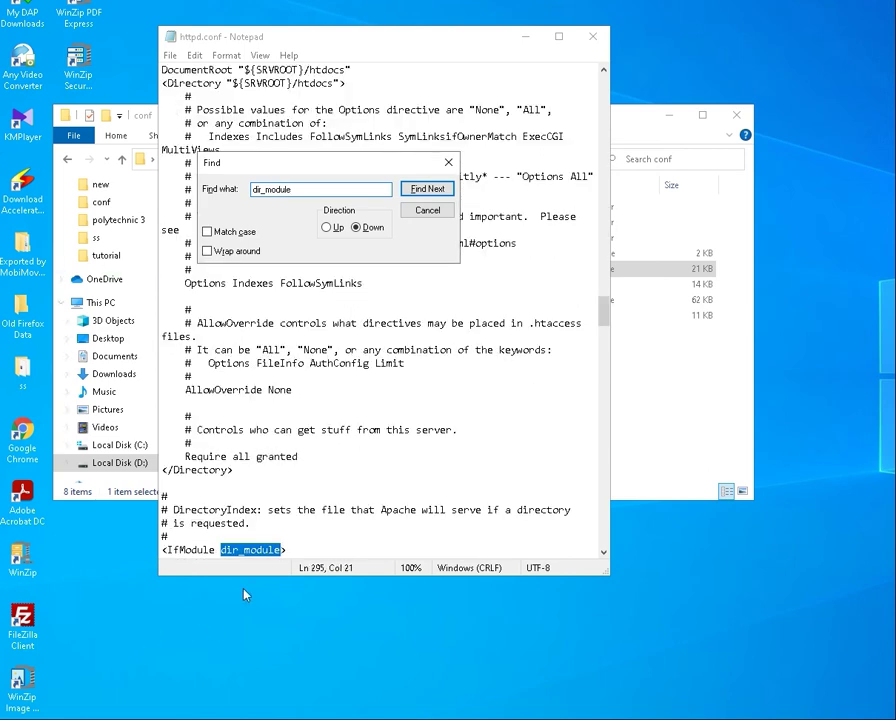
{"action": "scroll", "coordinate": [290, 550], "scroll_direction": "down", "scroll_amount": 1}
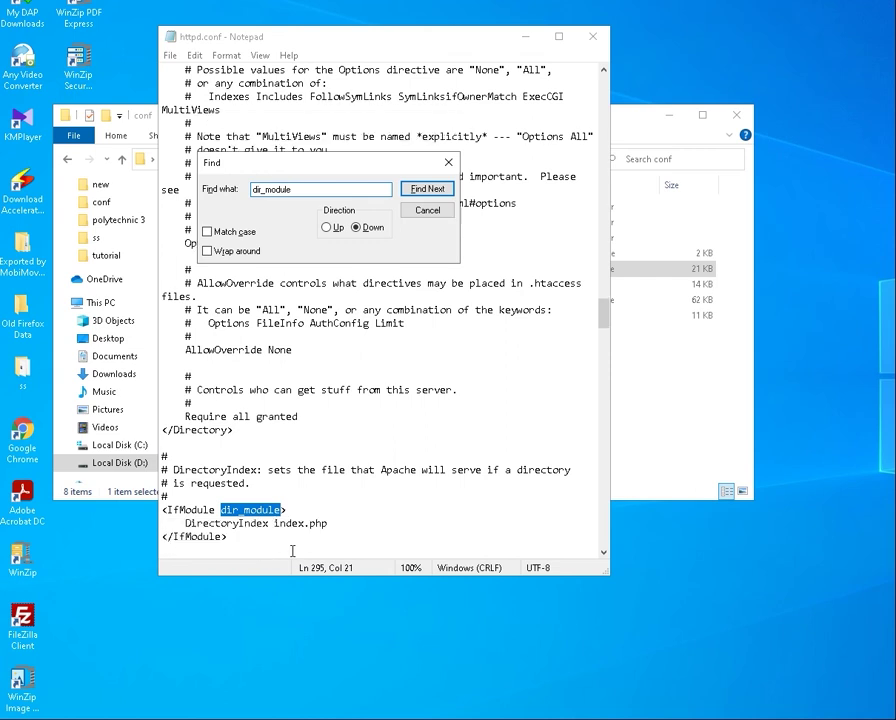
{"action": "left_click", "coordinate": [228, 523]}
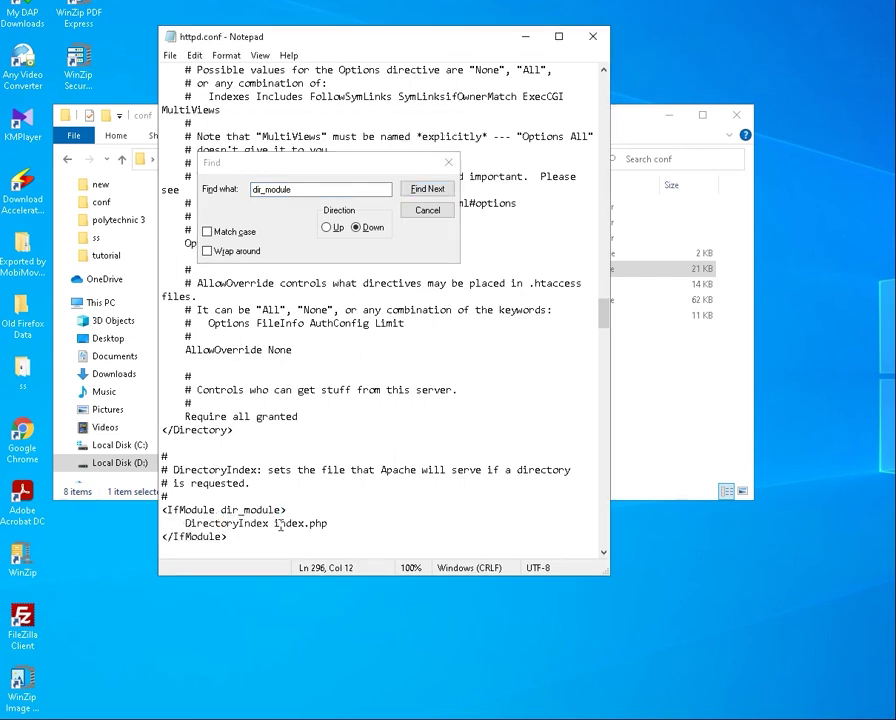
{"action": "left_click_drag", "start_coordinate": [310, 523], "coordinate": [334, 524]}
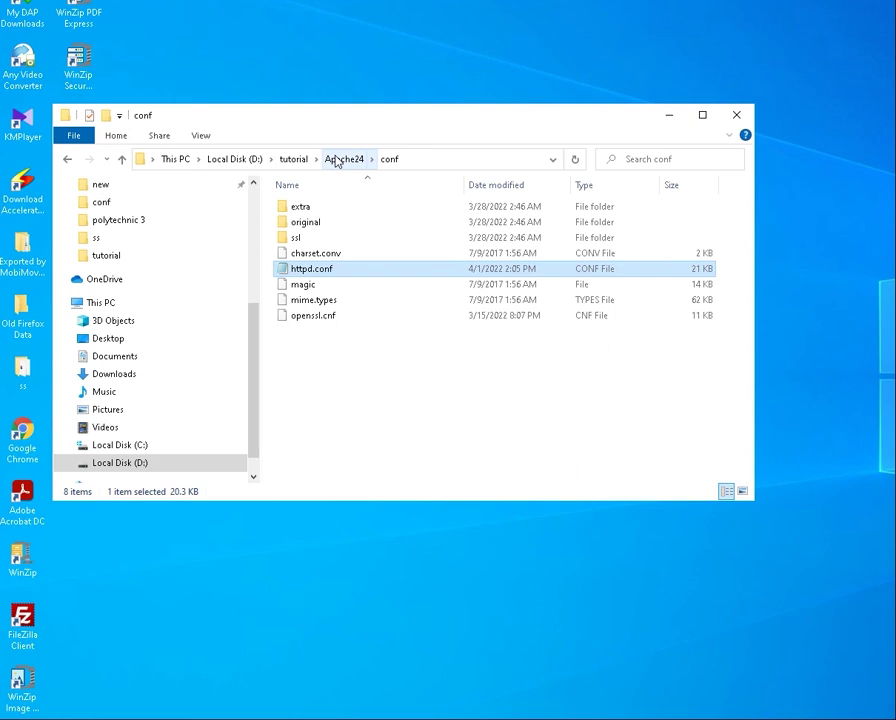
Browse into Apache24\htdocs\phpMyAdmin and select config.inc.php
{"action": "left_click", "coordinate": [335, 162]}
{"action": "double_click", "coordinate": [304, 268]}
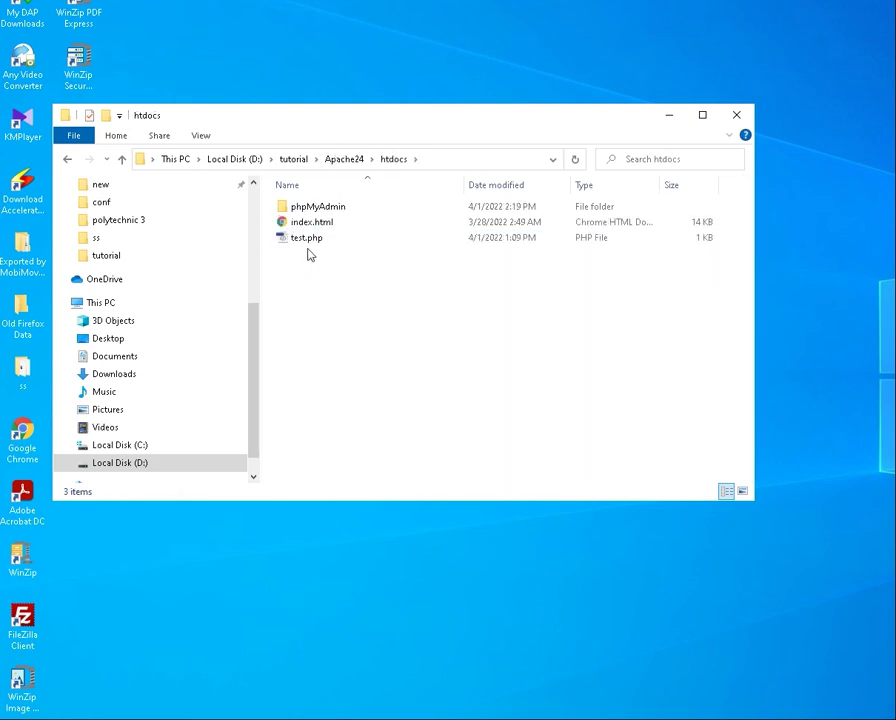
{"action": "double_click", "coordinate": [316, 206]}
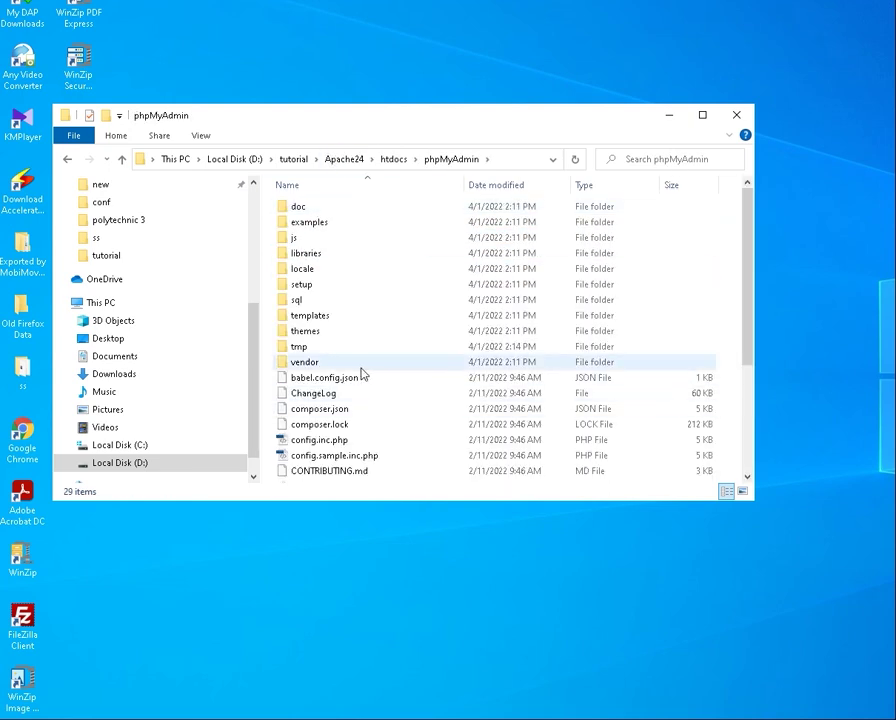
{"action": "scroll", "coordinate": [362, 373], "scroll_direction": "down", "scroll_amount": 1}
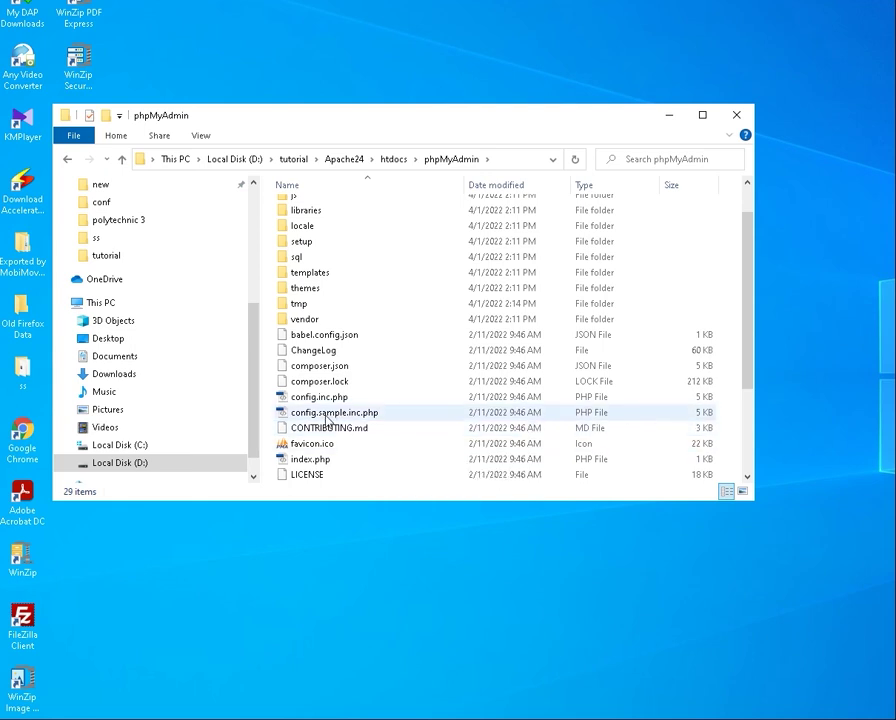
{"action": "left_click", "coordinate": [375, 418]}
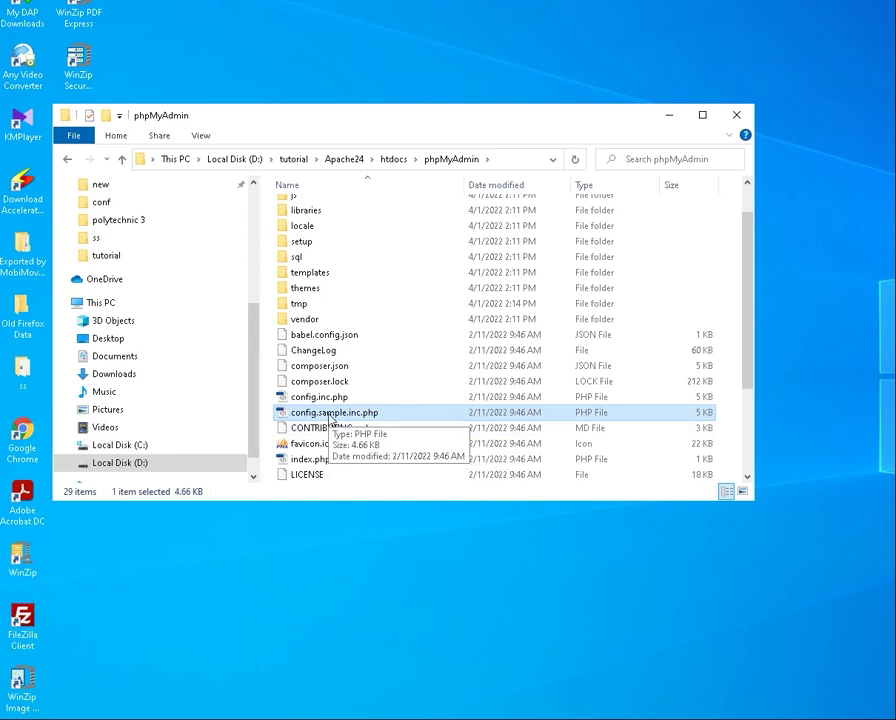
{"action": "left_click", "coordinate": [342, 400]}
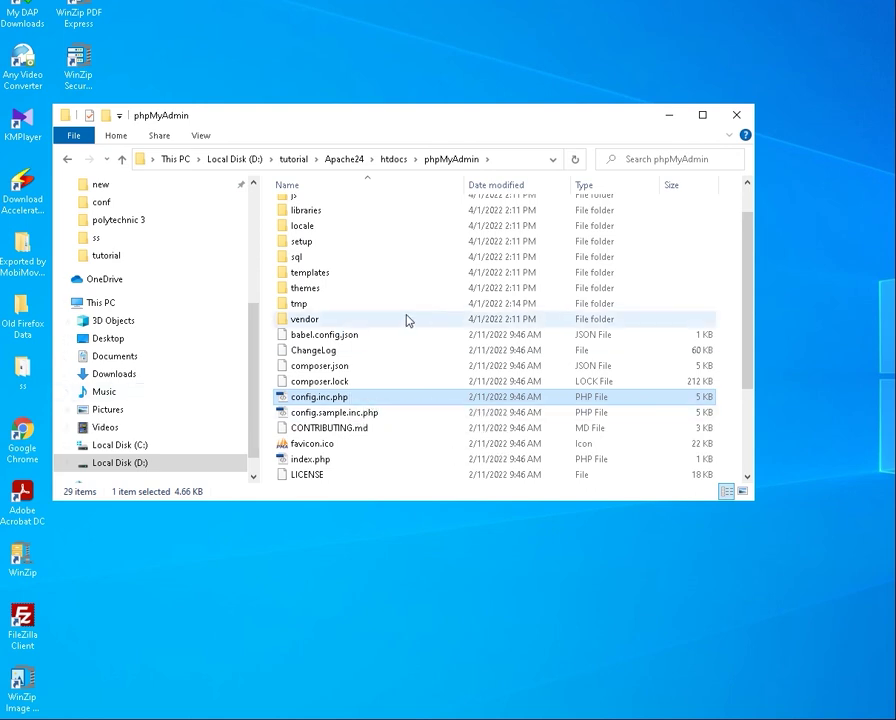
{"action": "right_click", "coordinate": [355, 400]}
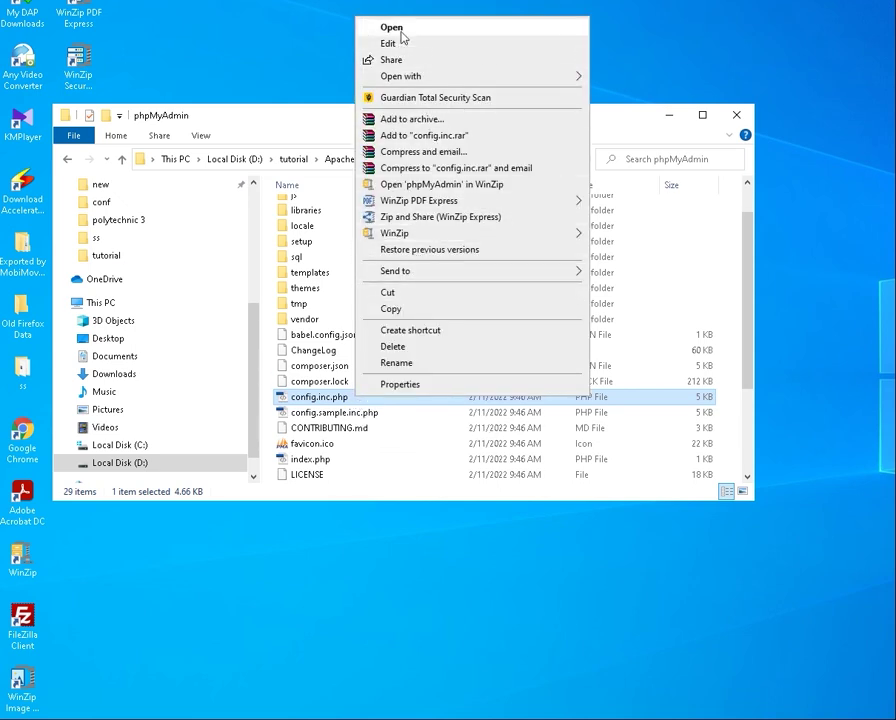
{"action": "mouse_move", "coordinate": [404, 76]}
{"action": "left_click", "coordinate": [628, 93]}
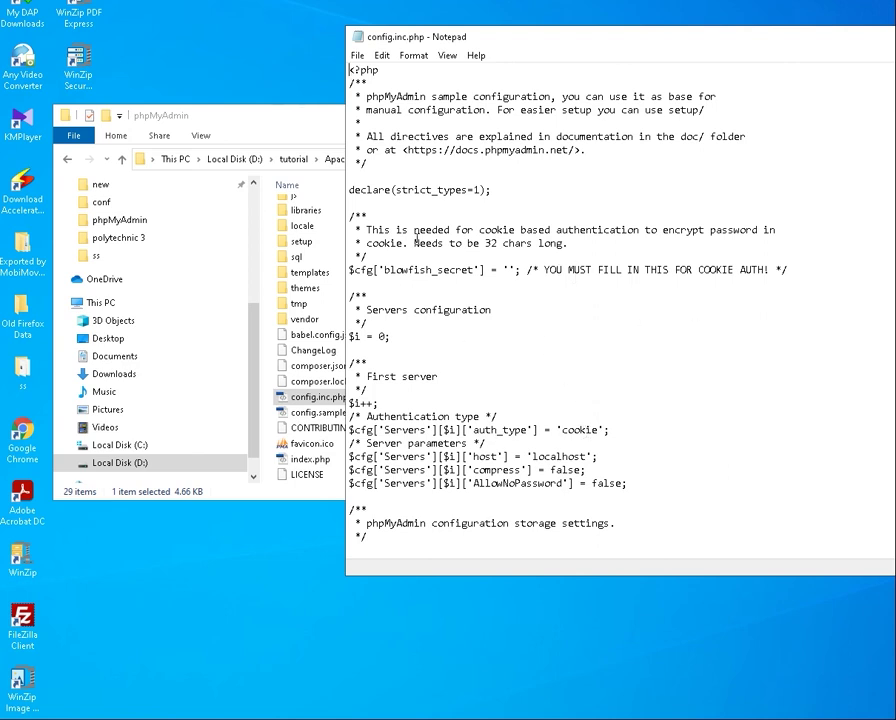
{"action": "left_click_drag", "start_coordinate": [350, 266], "coordinate": [464, 268]}
{"action": "left_click", "coordinate": [466, 268]}
{"action": "left_click", "coordinate": [508, 269]}
{"action": "key", "text": "super+Down"}
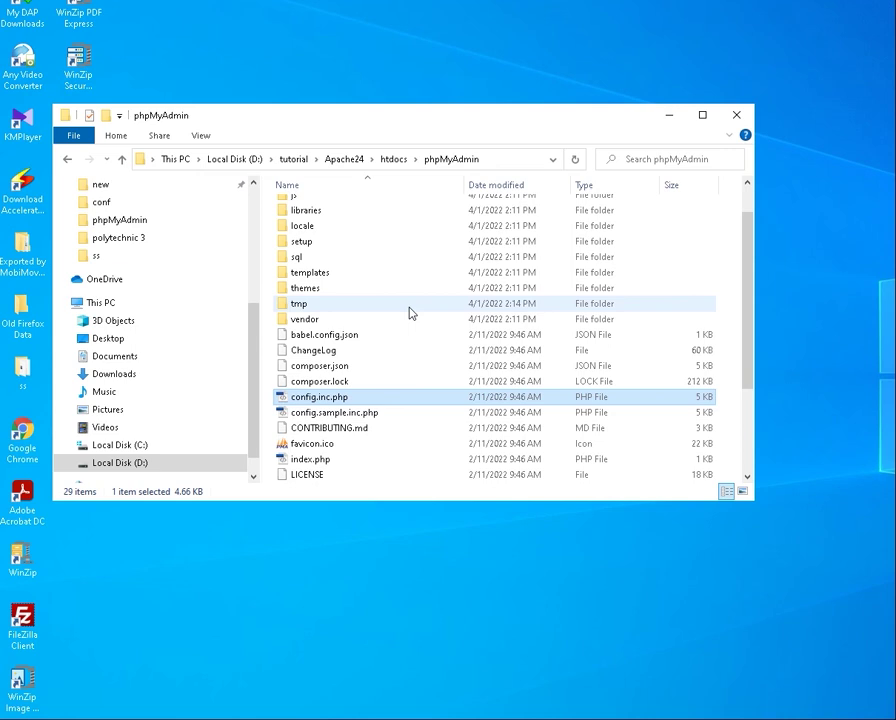
Select index.php, minimize Explorer and bring back Edge on the test.php page
{"action": "scroll", "coordinate": [410, 310], "scroll_direction": "down", "scroll_amount": 3}
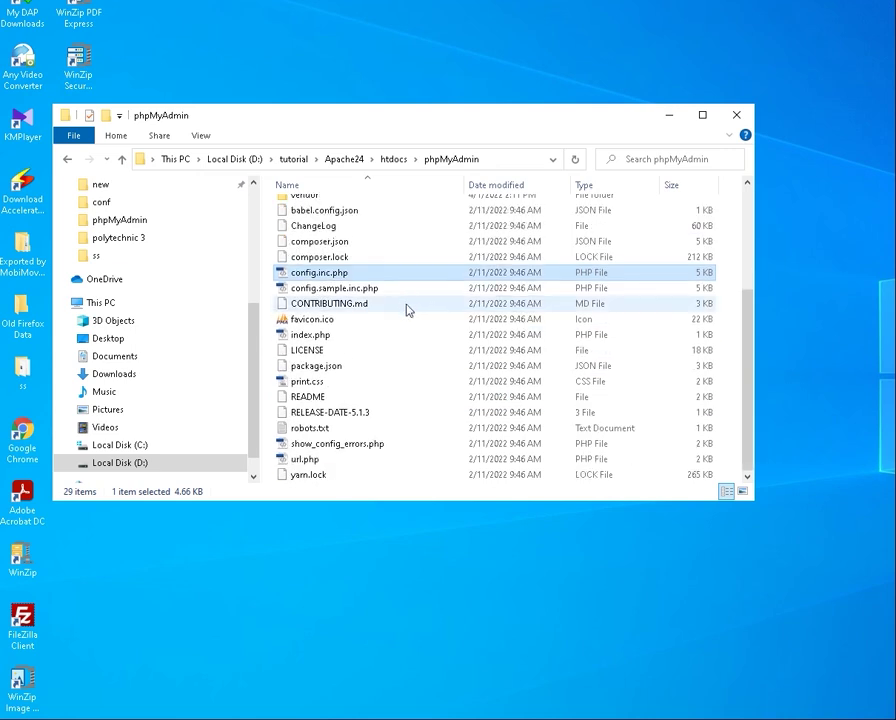
{"action": "scroll", "coordinate": [408, 308], "scroll_direction": "up", "scroll_amount": 4}
{"action": "scroll", "coordinate": [367, 417], "scroll_direction": "down", "scroll_amount": 2}
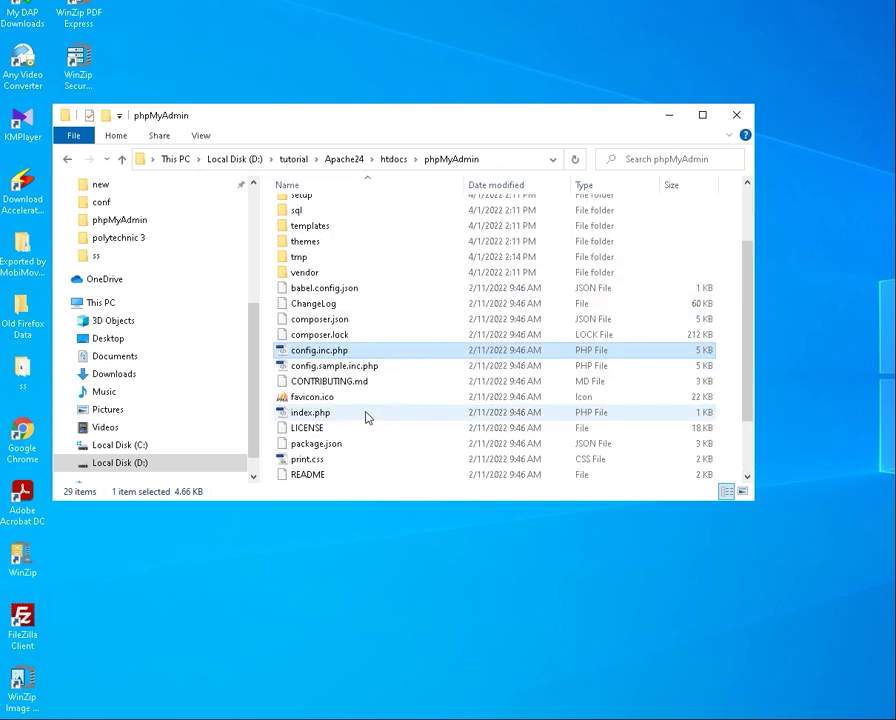
{"action": "scroll", "coordinate": [330, 350], "scroll_direction": "down", "scroll_amount": 2}
{"action": "left_click", "coordinate": [308, 337]}
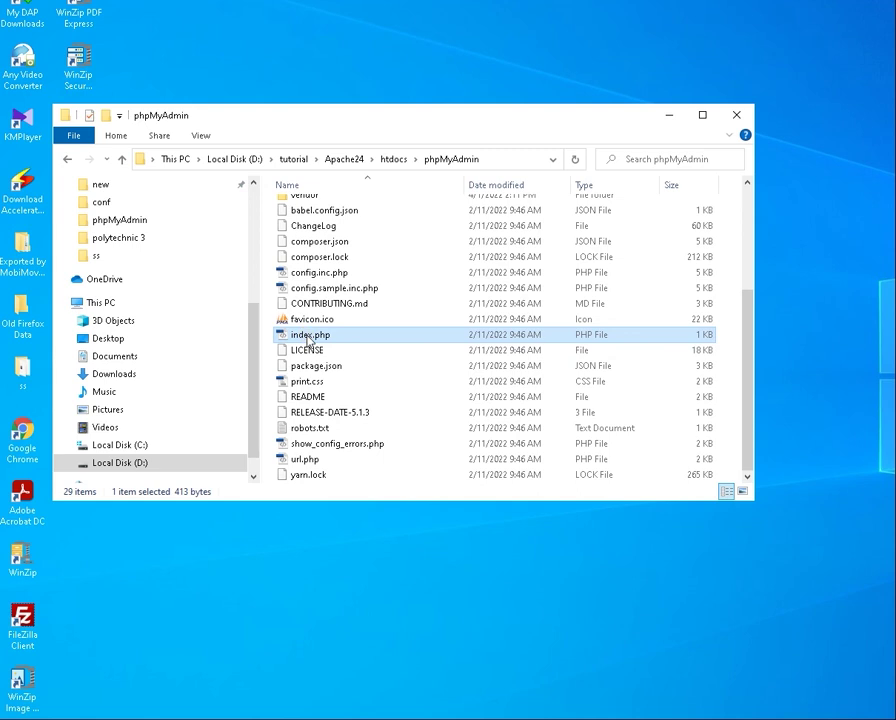
{"action": "left_click", "coordinate": [670, 116]}
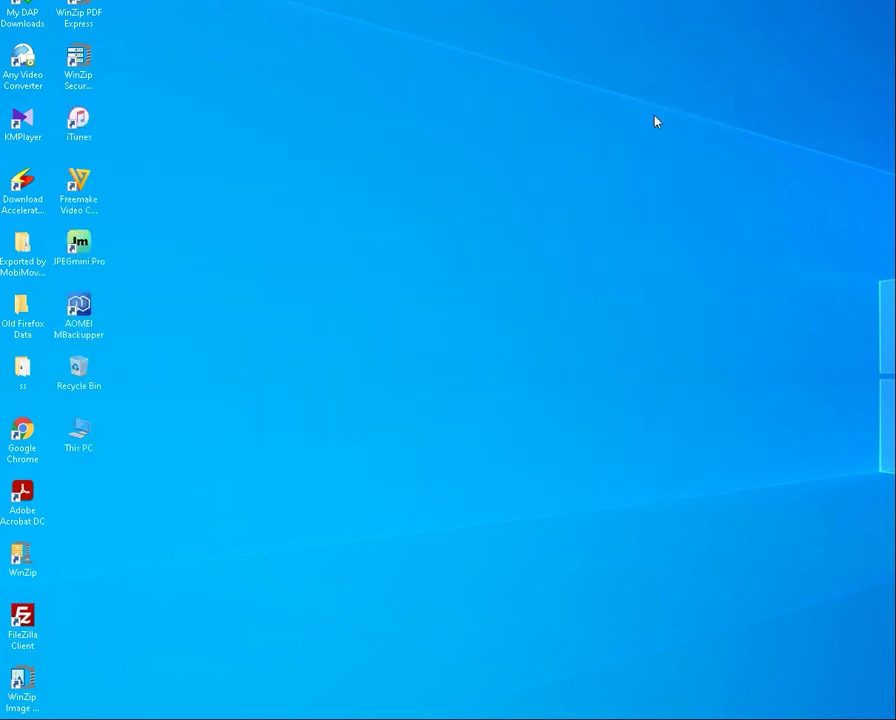
{"action": "left_click", "coordinate": [332, 712]}
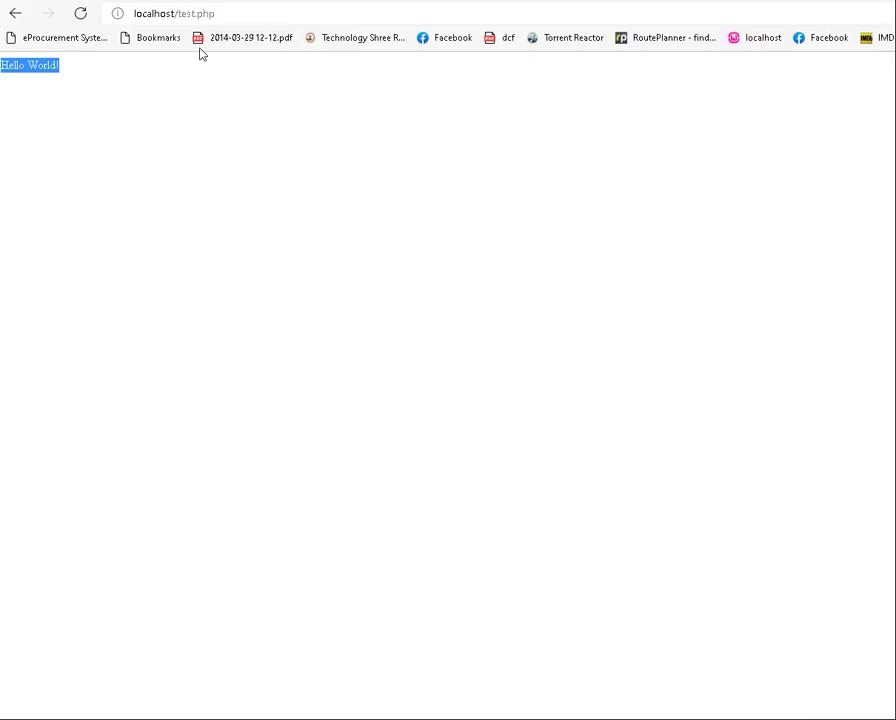
Change the address to localhost/phpMyAdmin/ and load it
{"action": "left_click", "coordinate": [304, 14]}
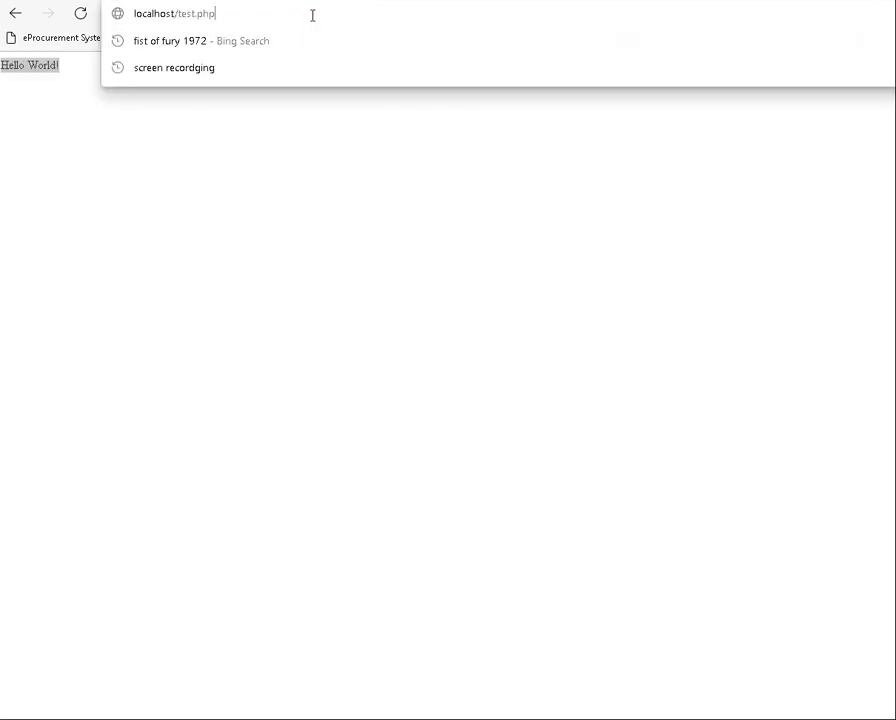
{"action": "key", "text": "BackSpace"}
{"action": "key", "text": "BackSpace"}
{"action": "key", "text": "BackSpace"}
{"action": "key", "text": "BackSpace"}
{"action": "key", "text": "BackSpace"}
{"action": "key", "text": "BackSpace"}
{"action": "key", "text": "BackSpace"}
{"action": "key", "text": "BackSpace"}
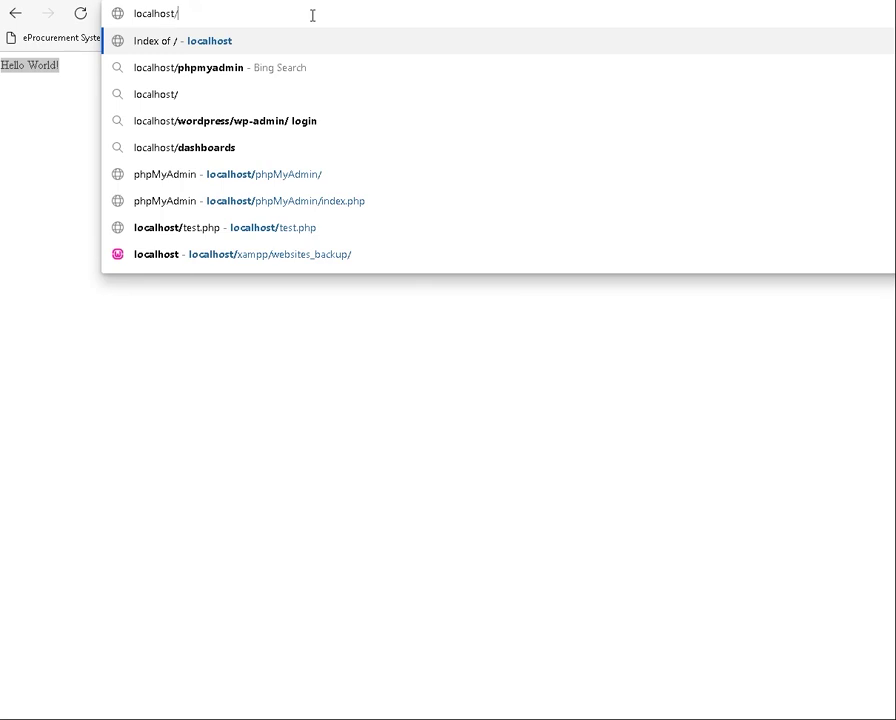
{"action": "type", "text": "php"}
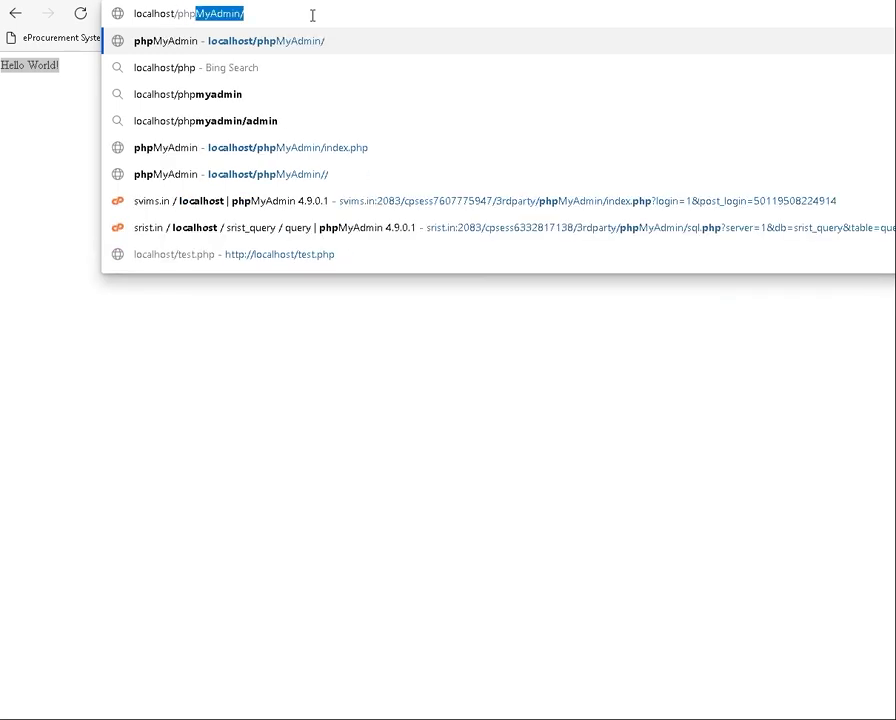
{"action": "key", "text": "Return"}
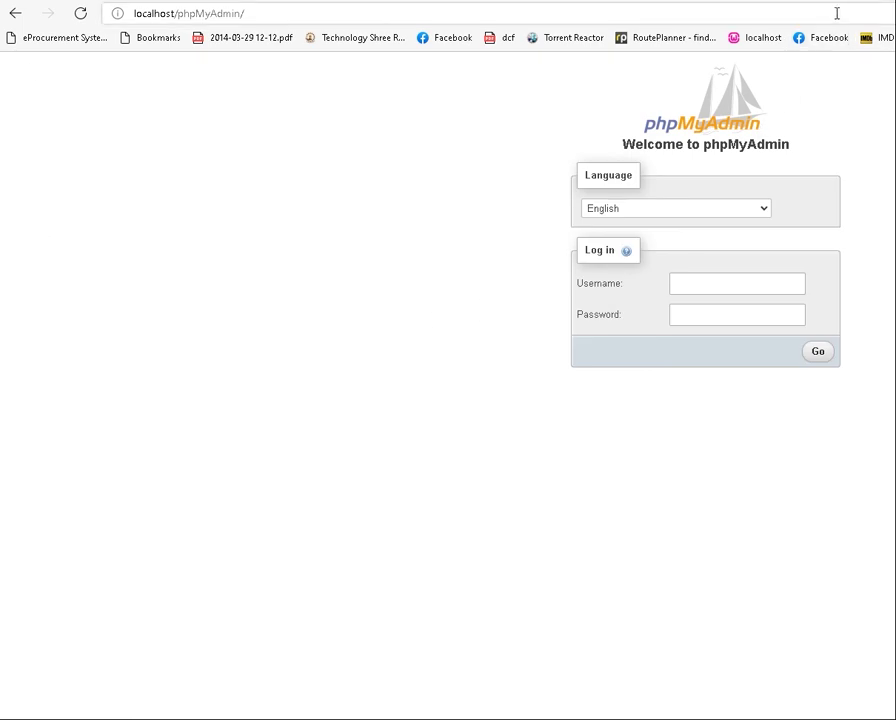
Log in to phpMyAdmin with username root and the account password
{"action": "left_click", "coordinate": [716, 292]}
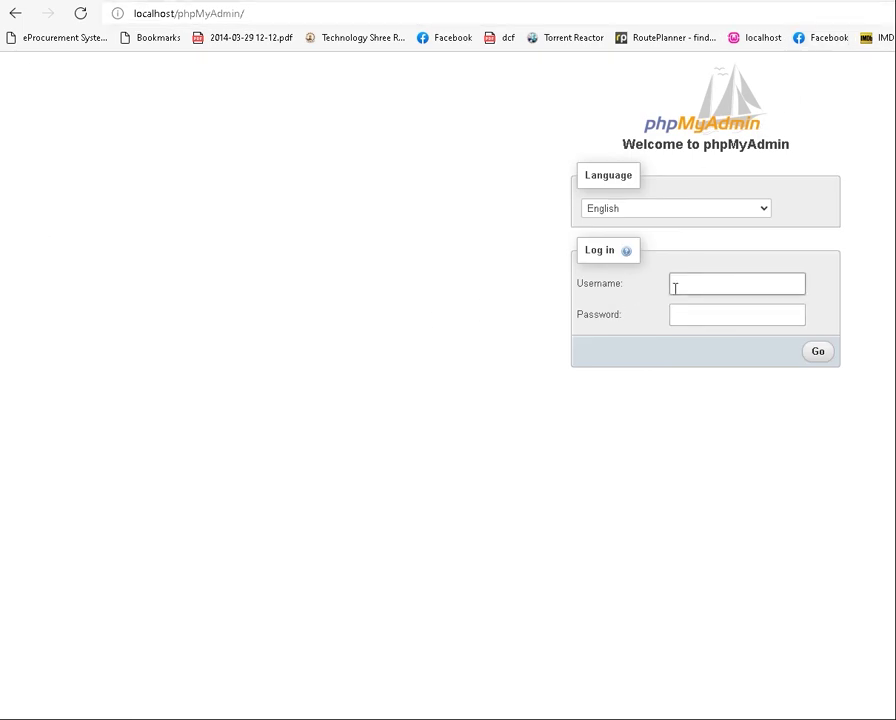
{"action": "left_click", "coordinate": [709, 284]}
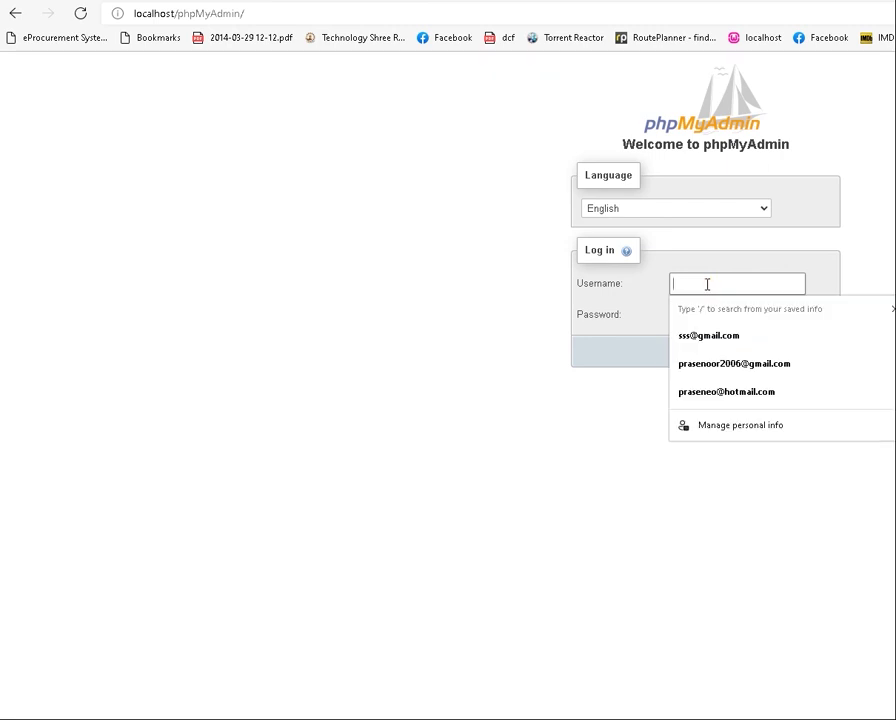
{"action": "type", "text": "root"}
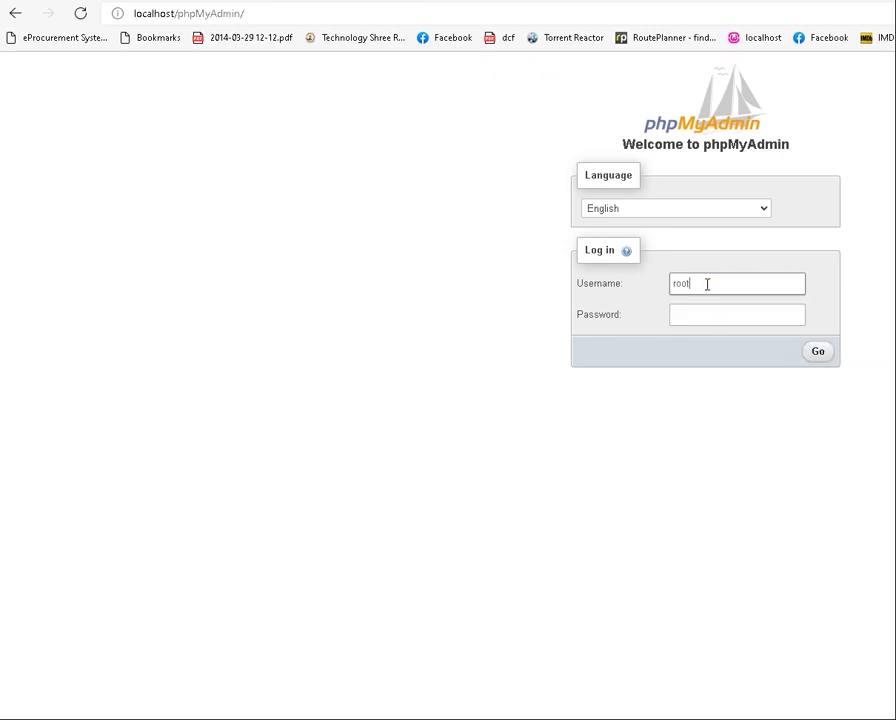
{"action": "key", "text": "Tab"}
{"action": "type", "text": "•••"}
{"action": "left_click", "coordinate": [817, 353]}
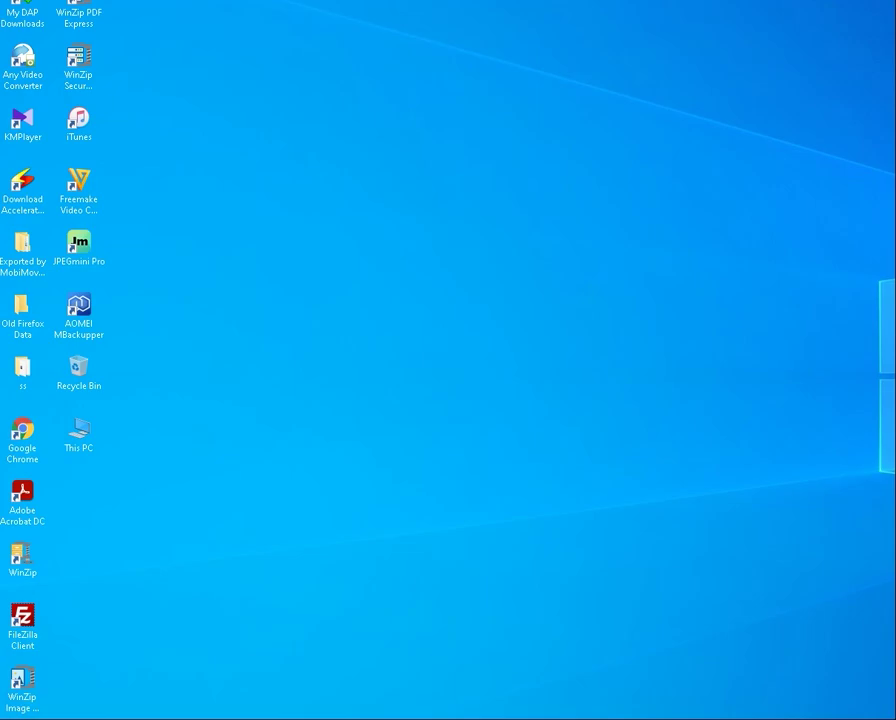
Alt+Tab back to the phpMyAdmin dashboard listing five databases
{"action": "key", "text": "alt+Tab"}
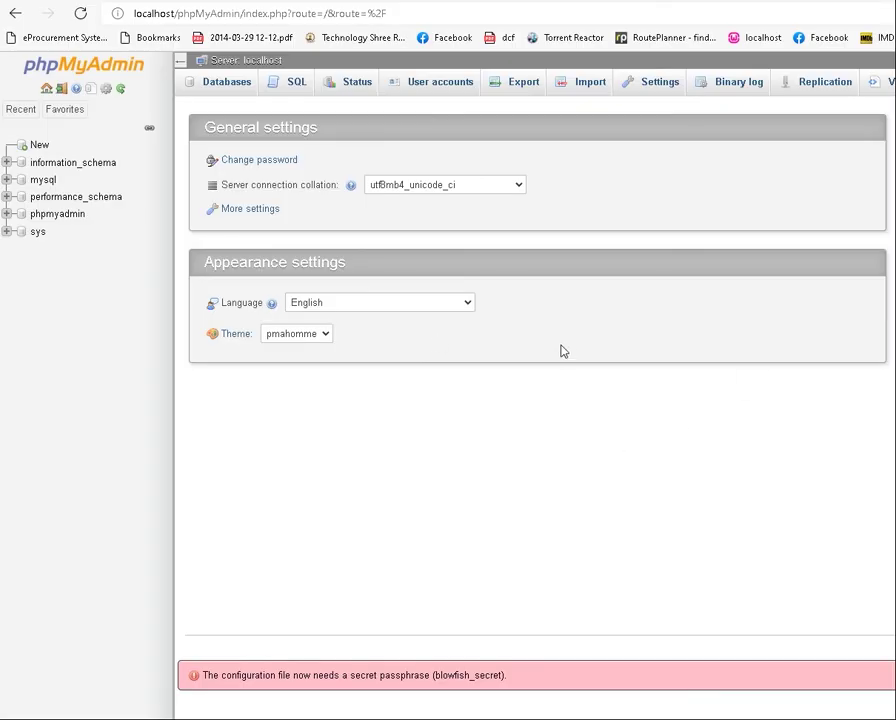